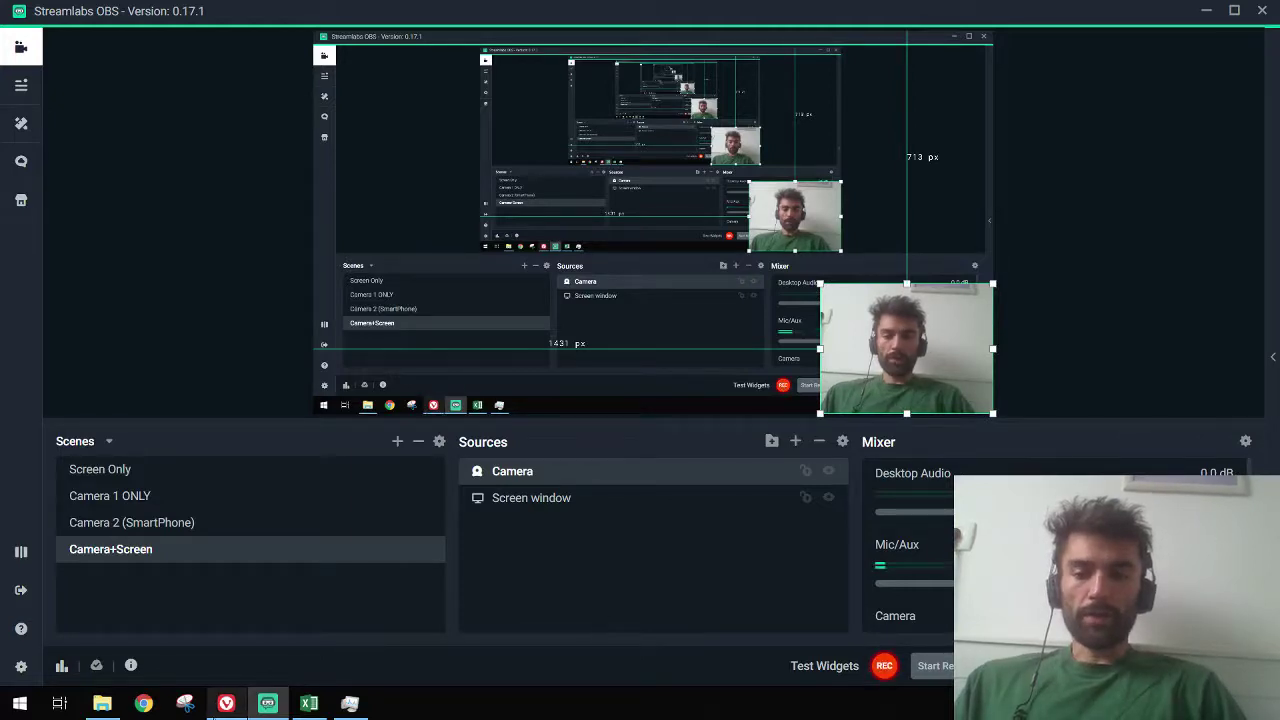
Switch to the folder 00 in File Explorer and open 2016010106.CSV in Excel
click(268, 703)
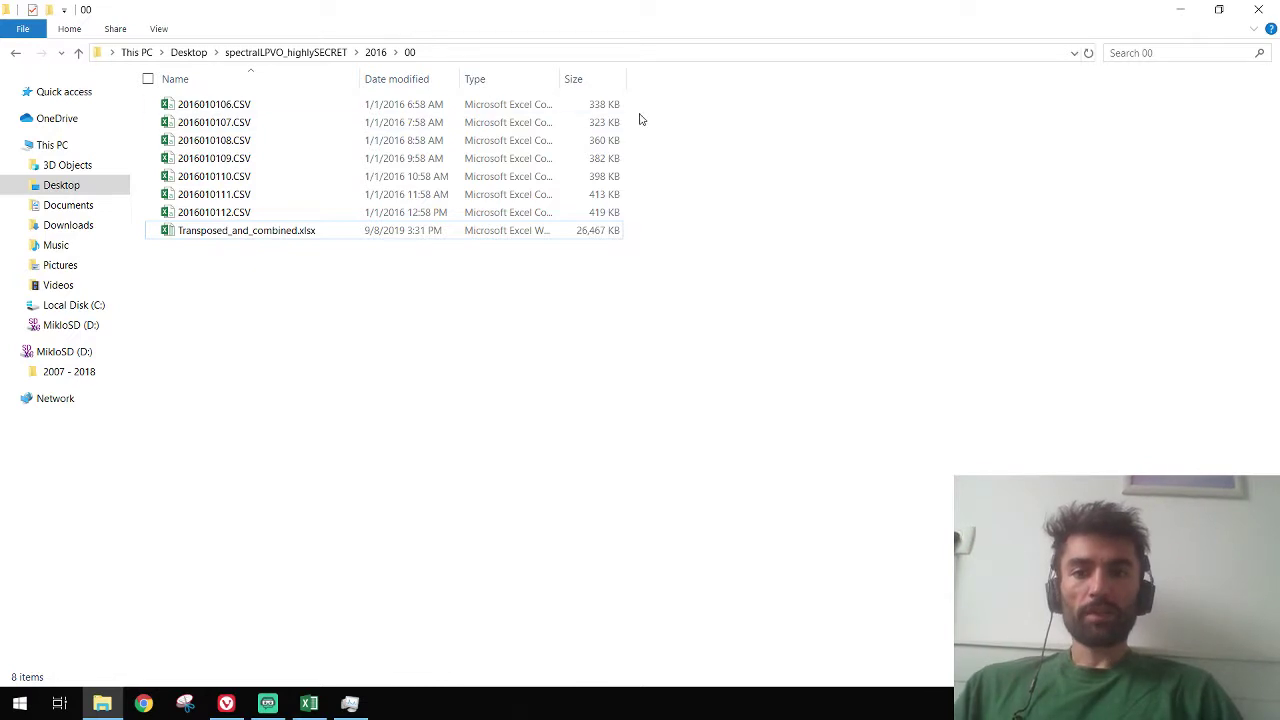
drag(643, 106, 279, 264)
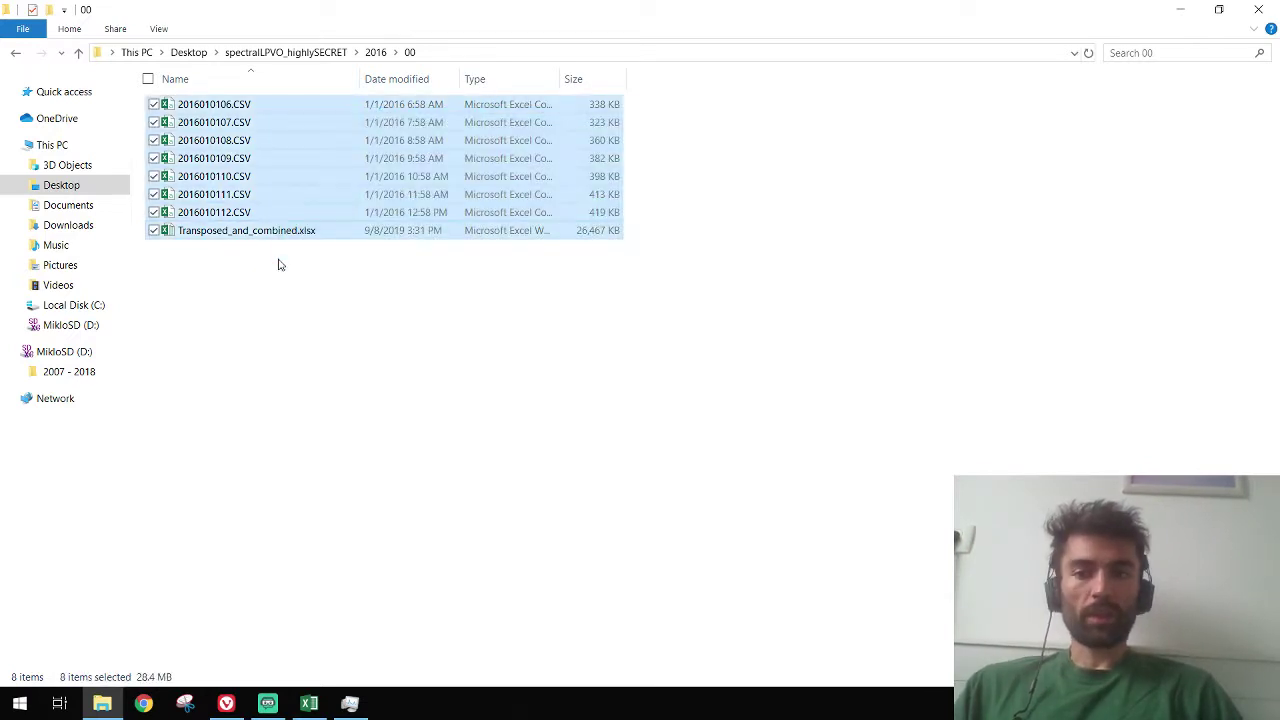
click(222, 110)
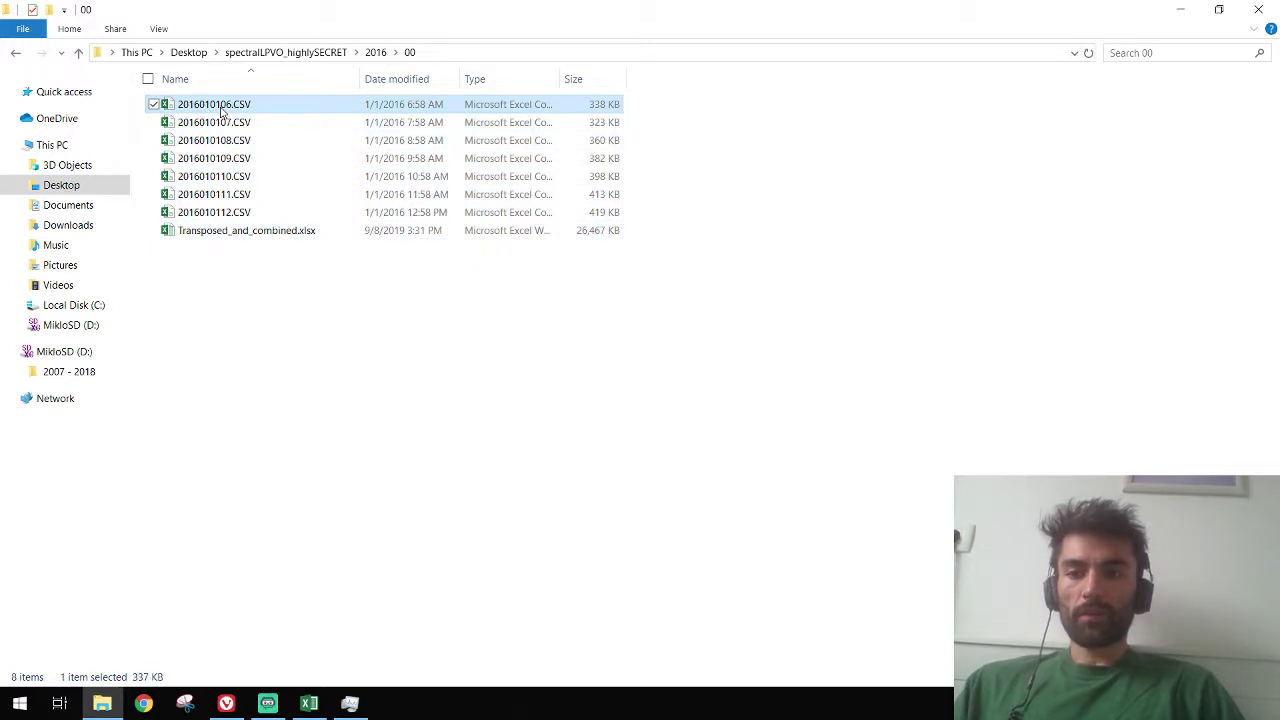
double_click(222, 110)
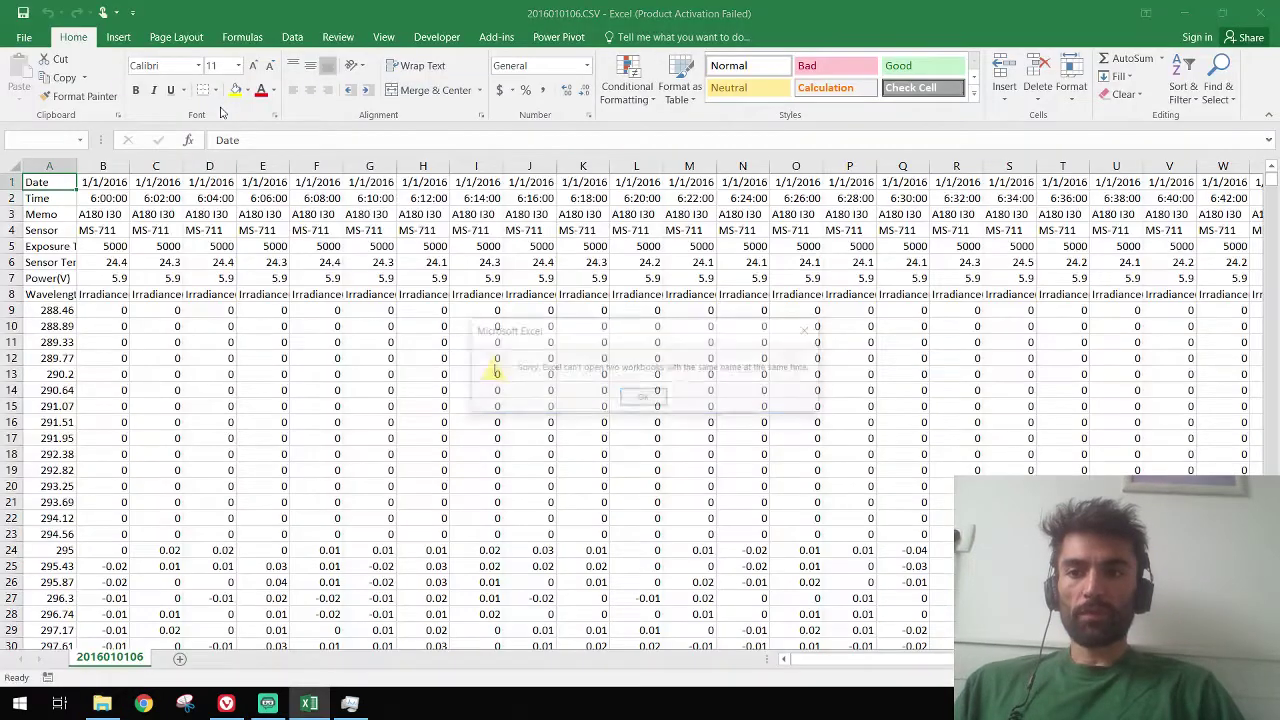
click(810, 330)
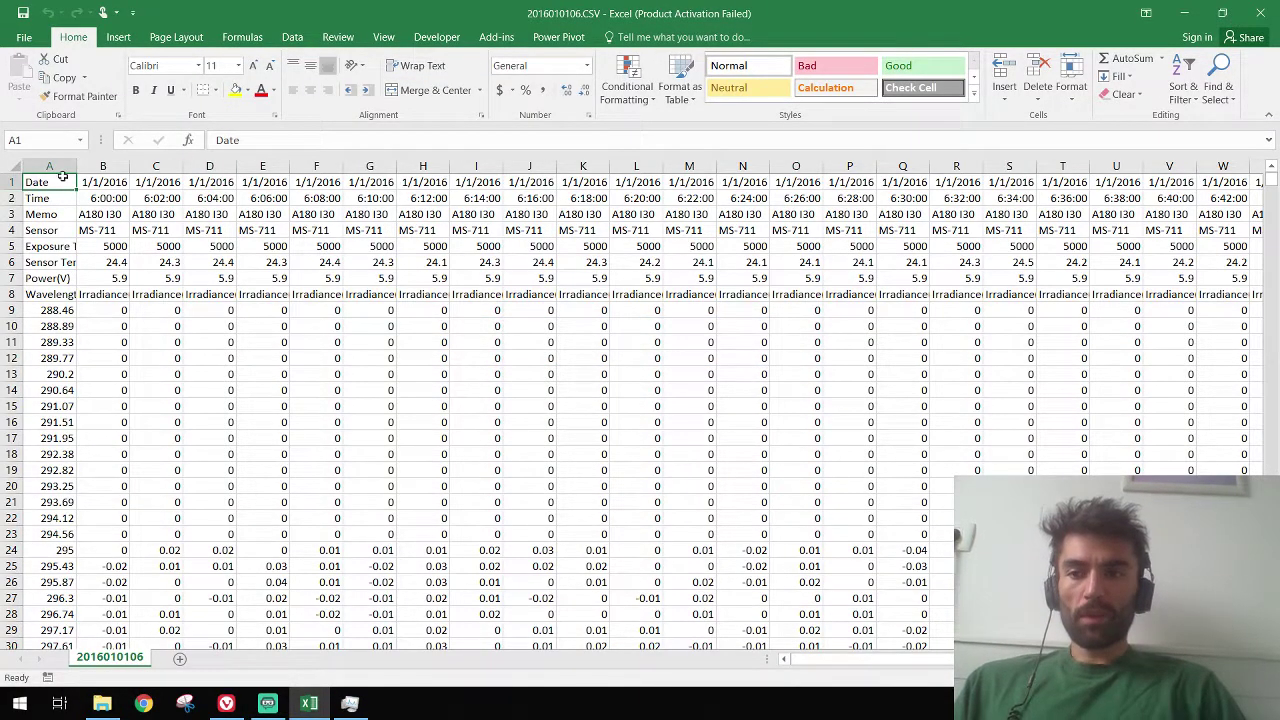
drag(40, 186, 1222, 290)
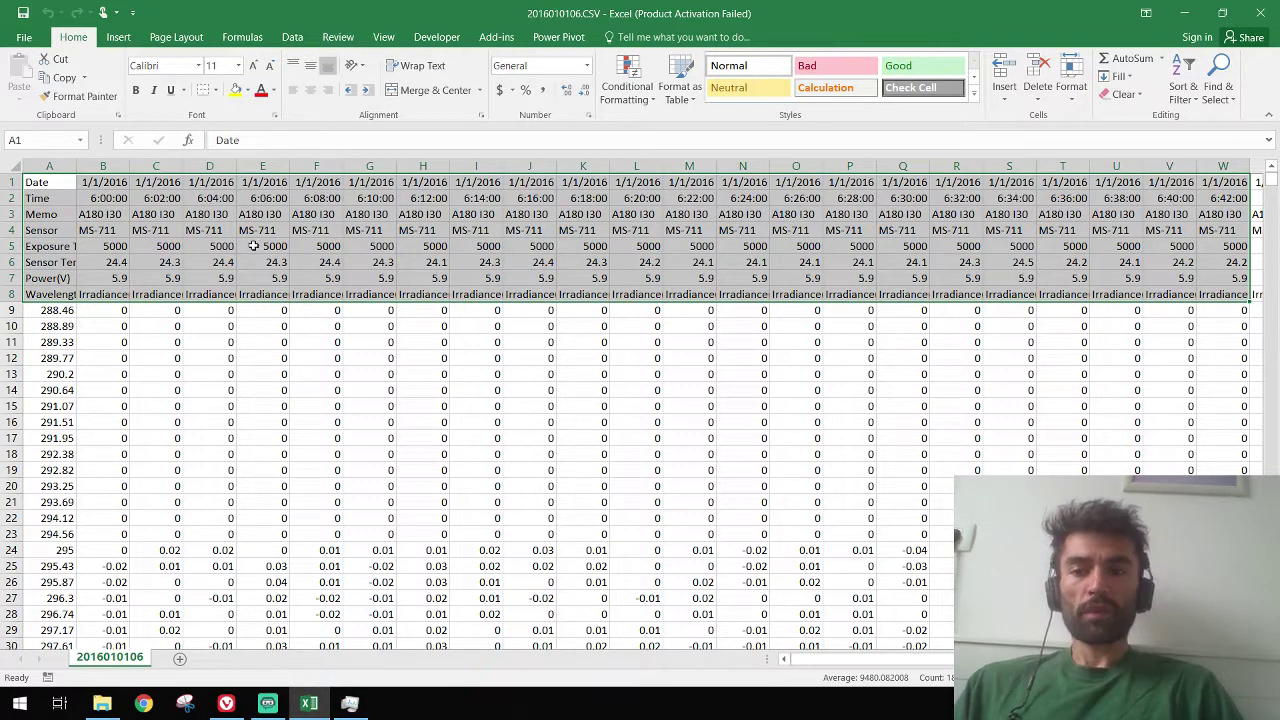
drag(49, 312, 76, 568)
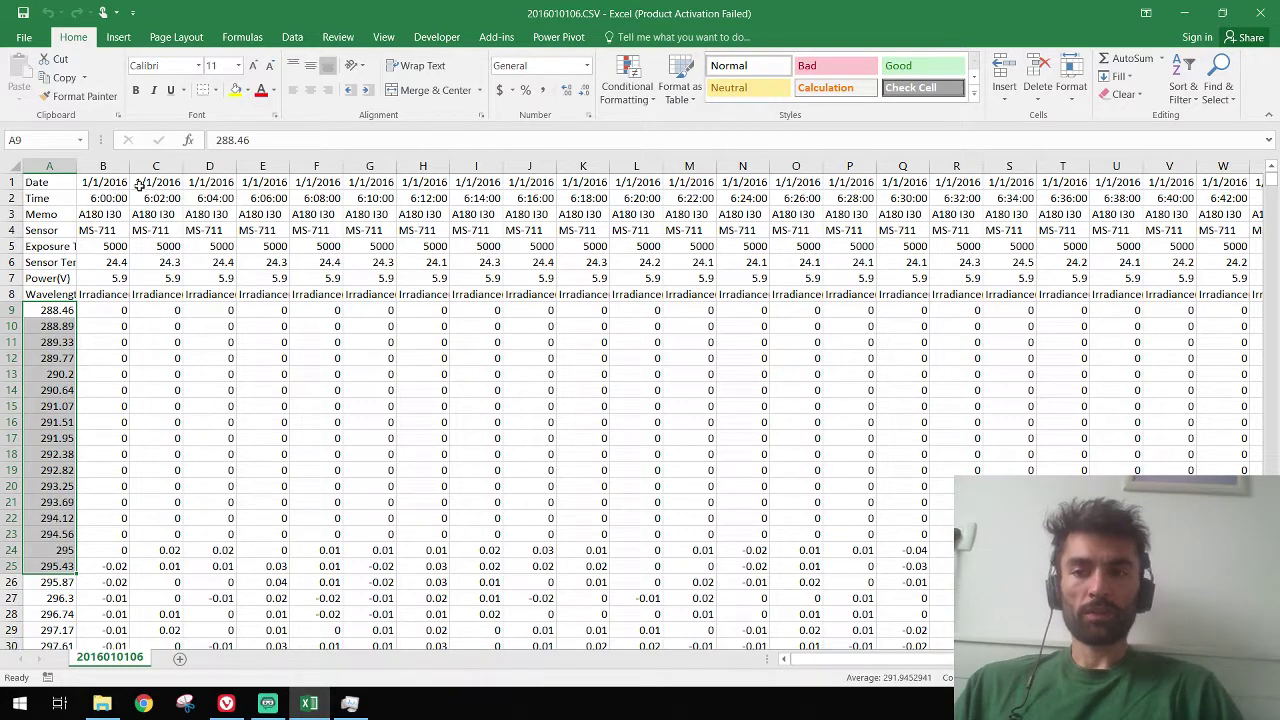
drag(140, 185, 311, 268)
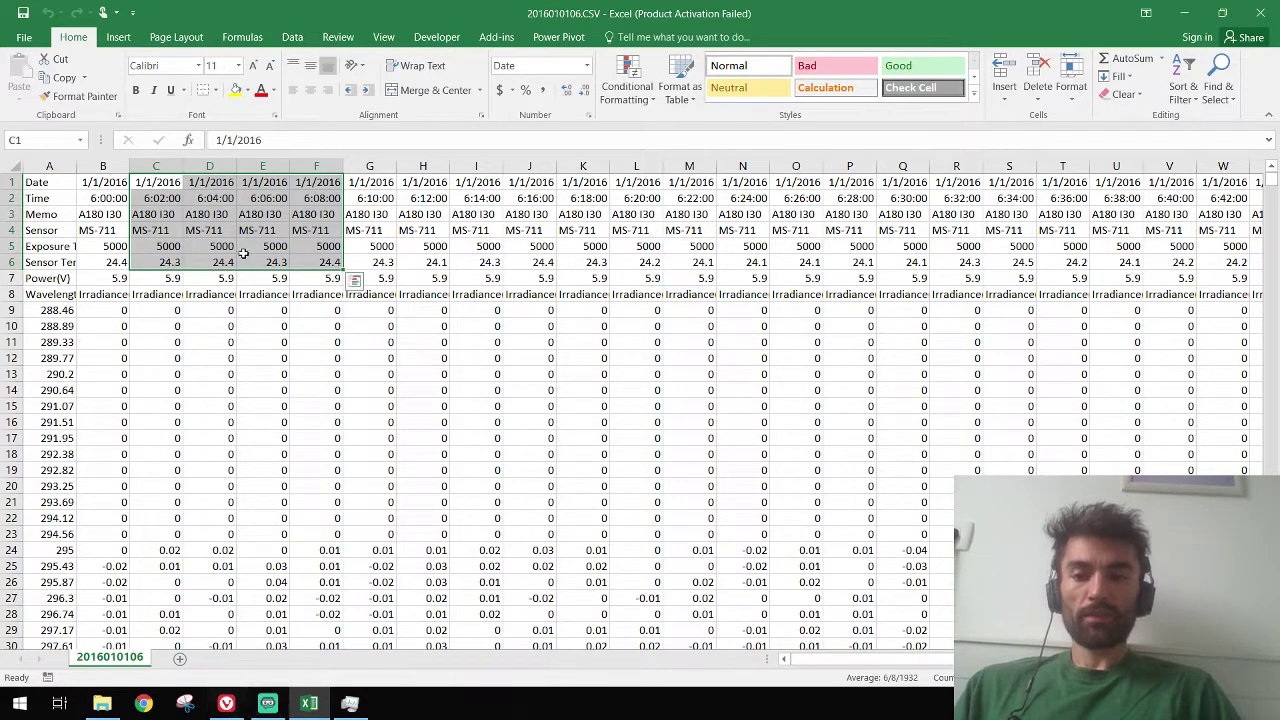
drag(470, 214, 685, 487)
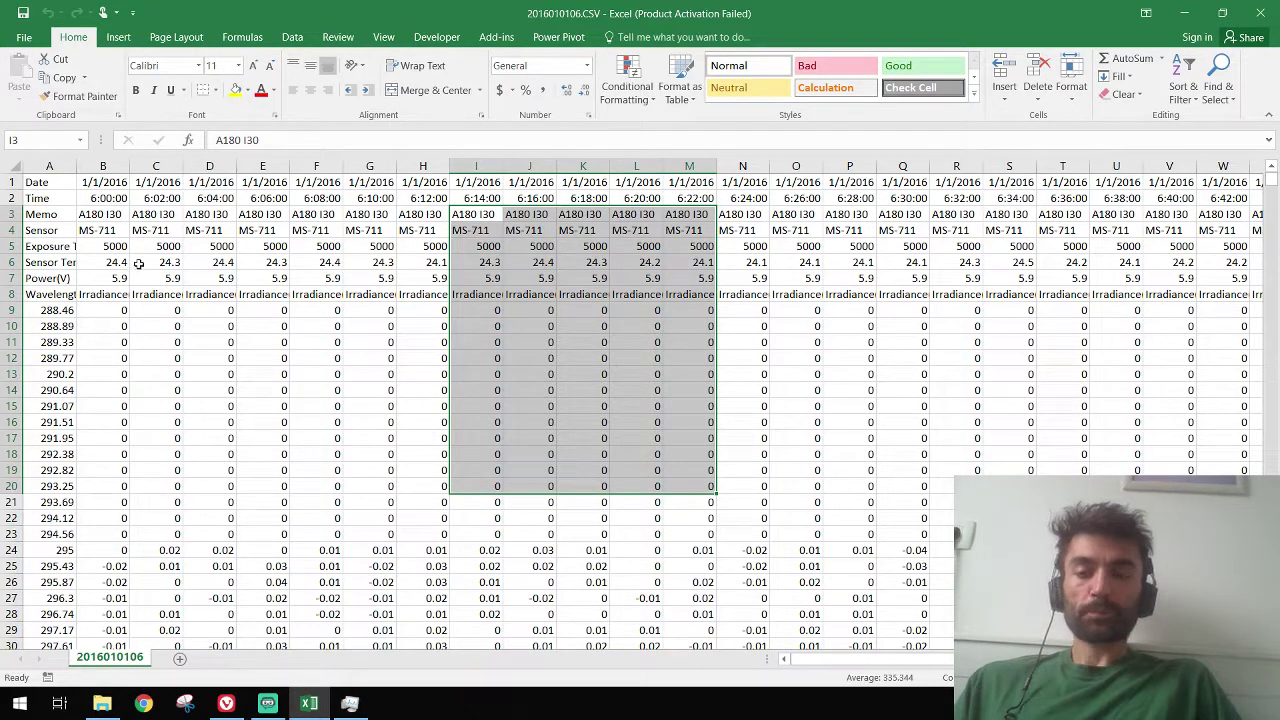
Switch to the browser and view the fYWgz.png and DFP7o.png diagrams of transposing and combining the CSV files
click(226, 703)
click(237, 627)
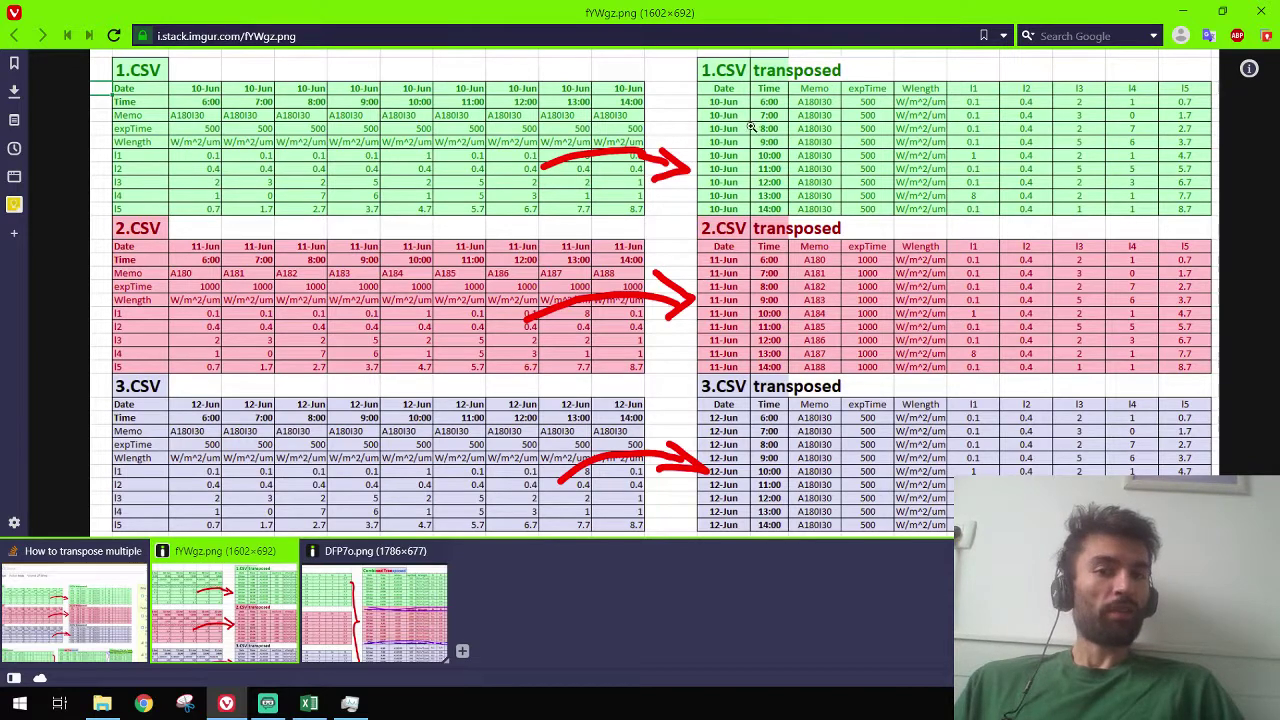
click(372, 603)
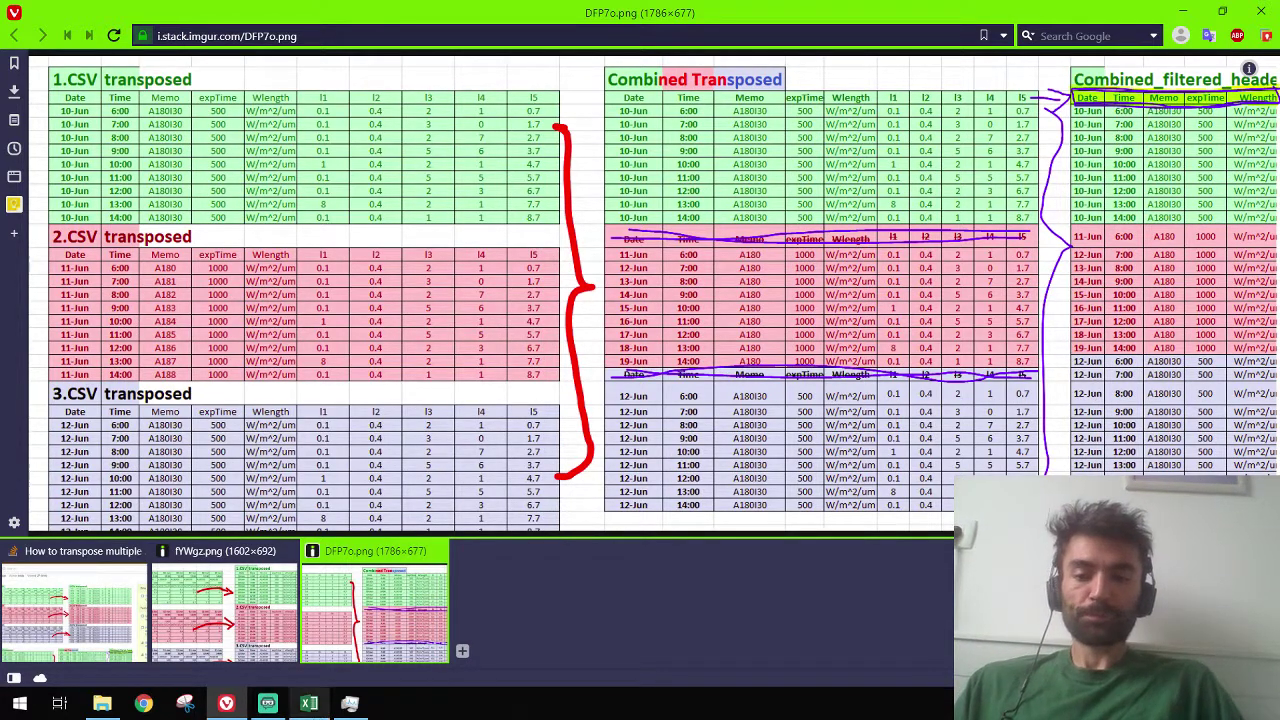
Switch back to Excel and create a new blank workbook
click(102, 703)
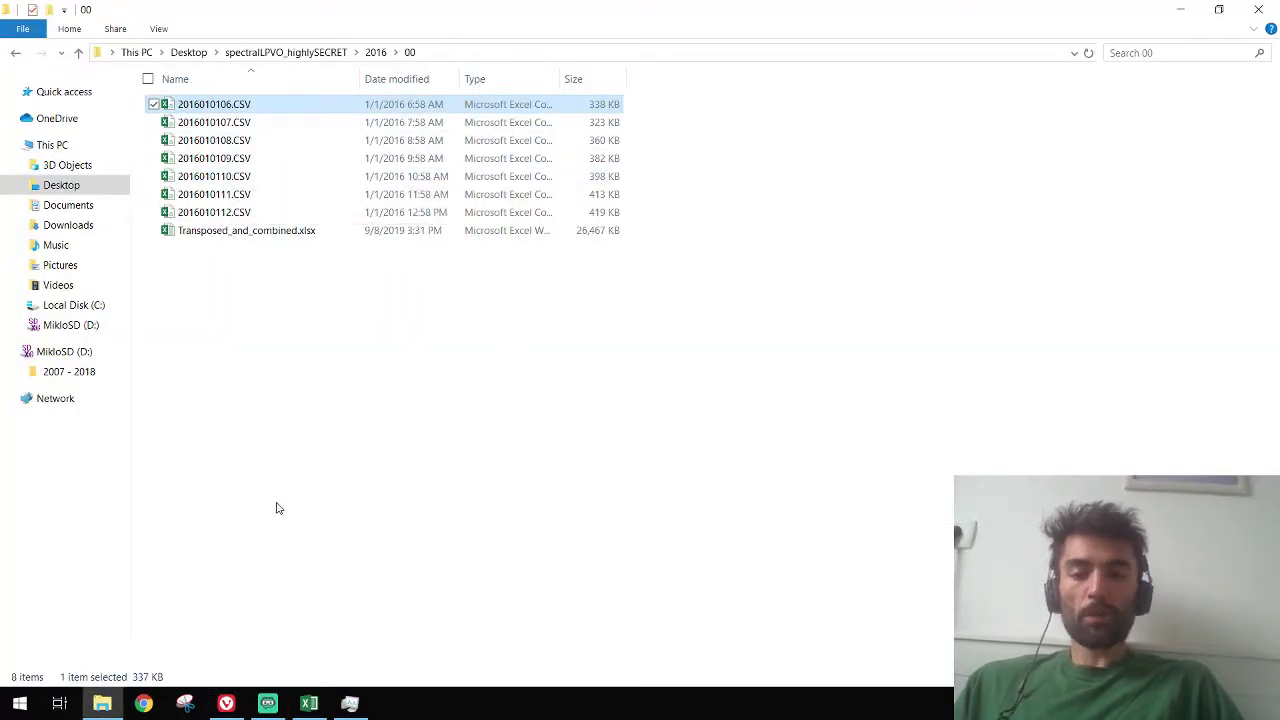
click(309, 704)
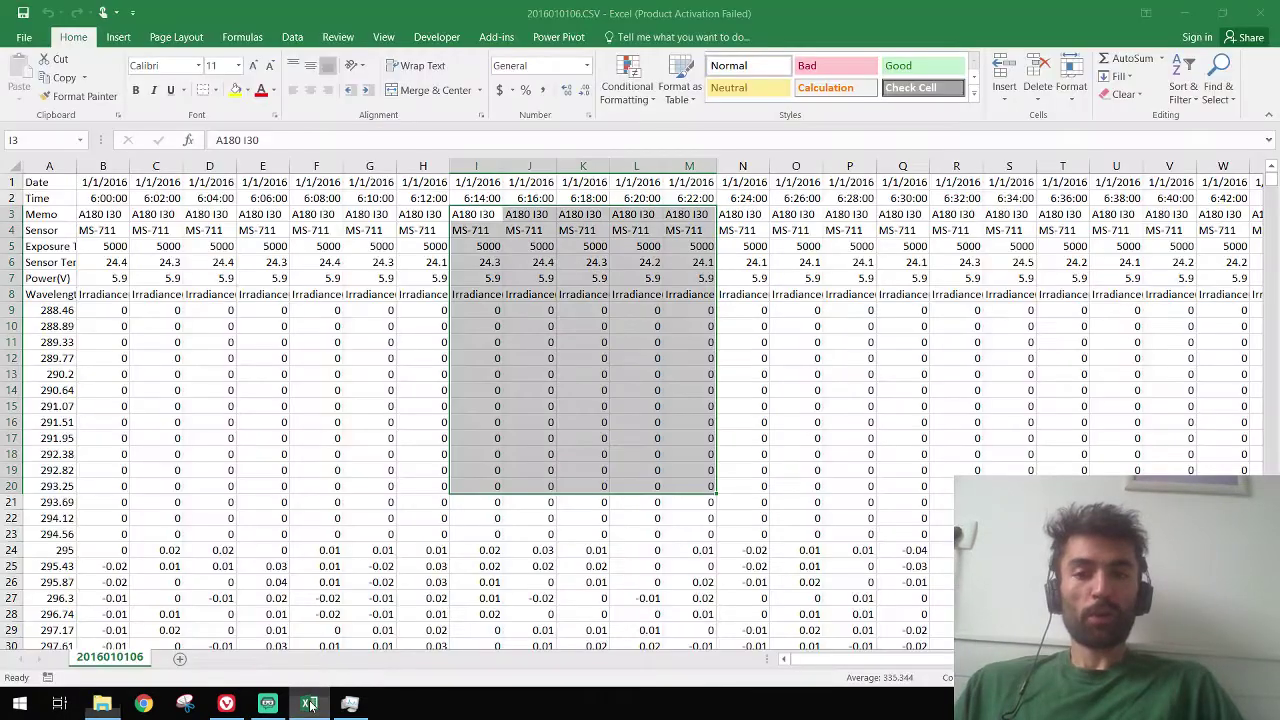
click(23, 37)
click(27, 101)
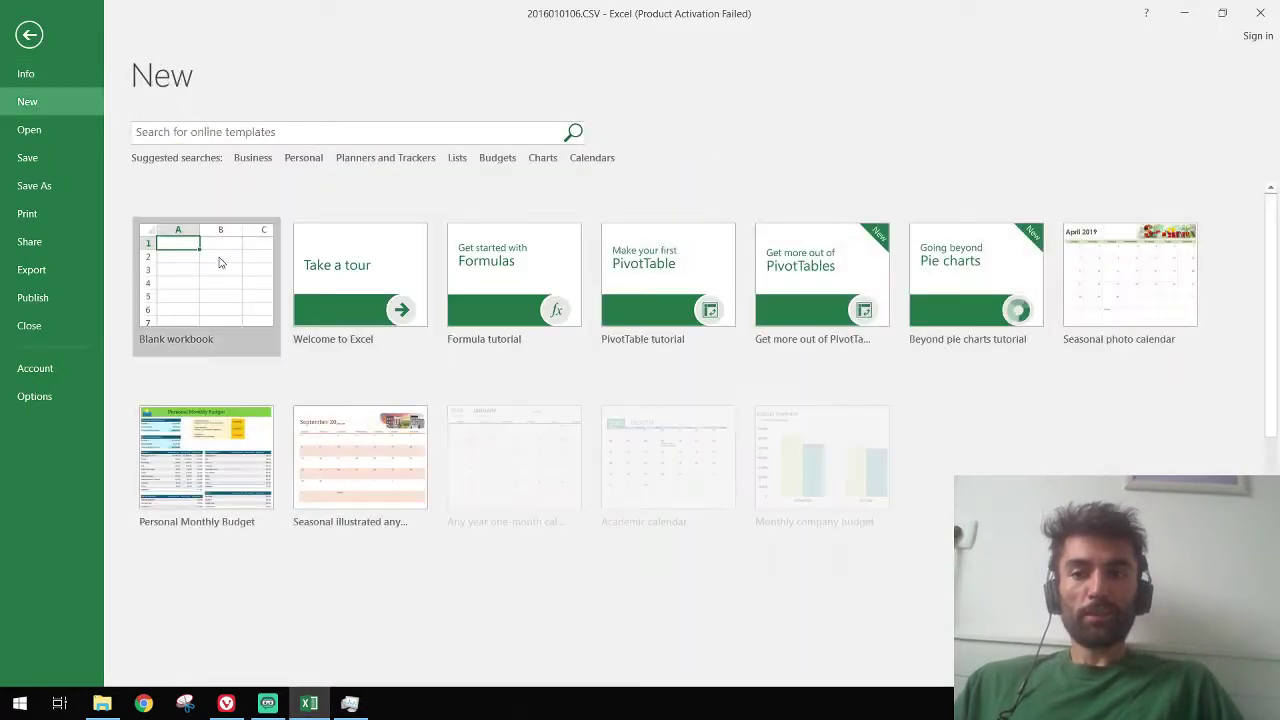
key(Escape)
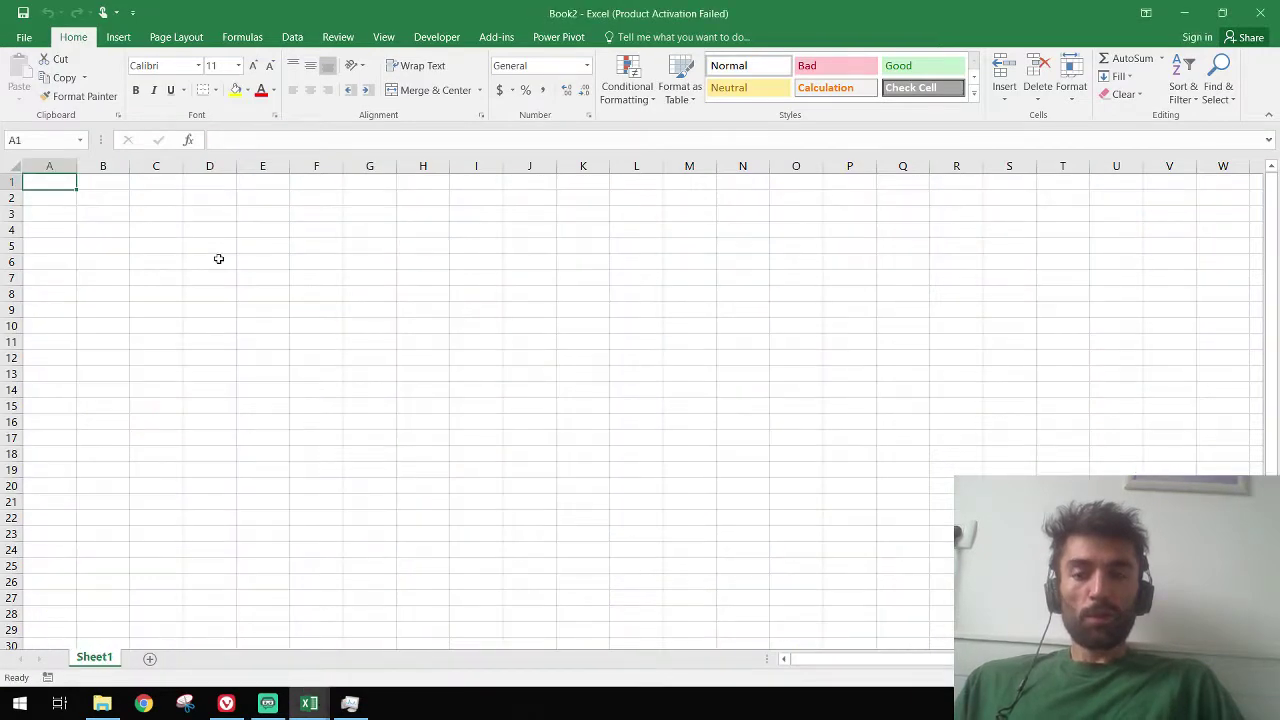
Switch to the browser and copy the full Power Query code from the accepted Stack Overflow answer
click(226, 703)
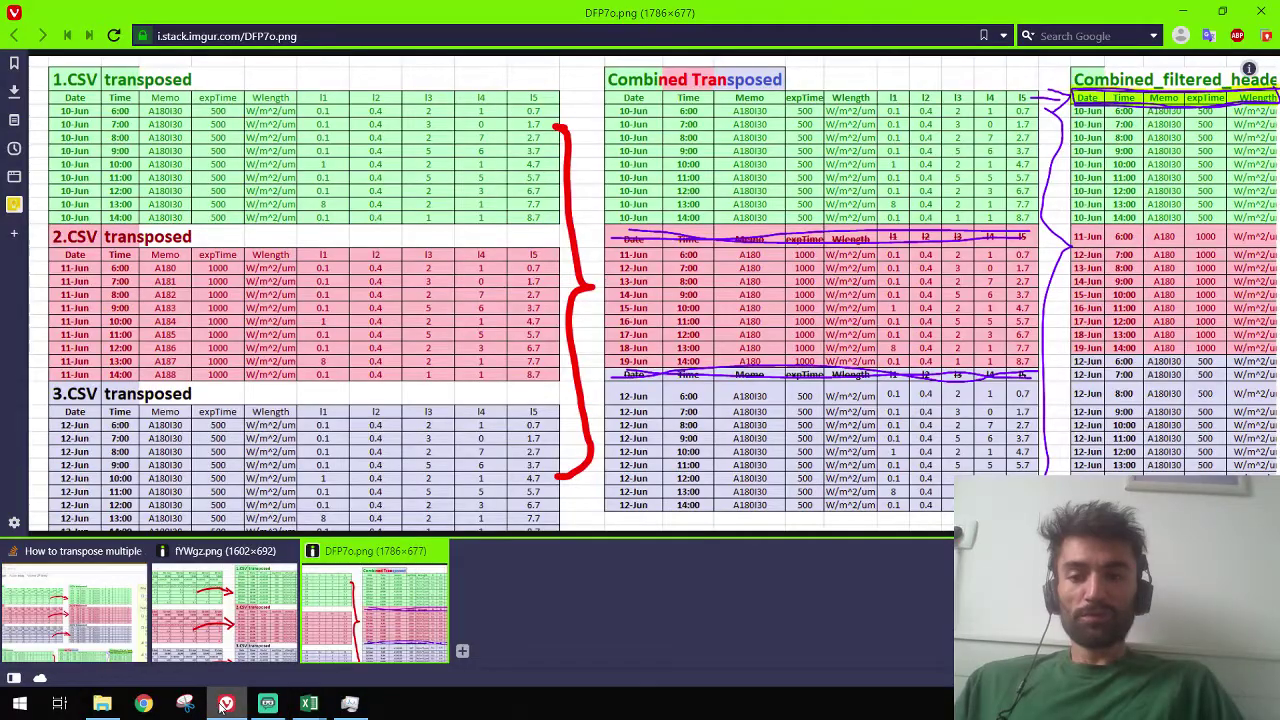
click(58, 612)
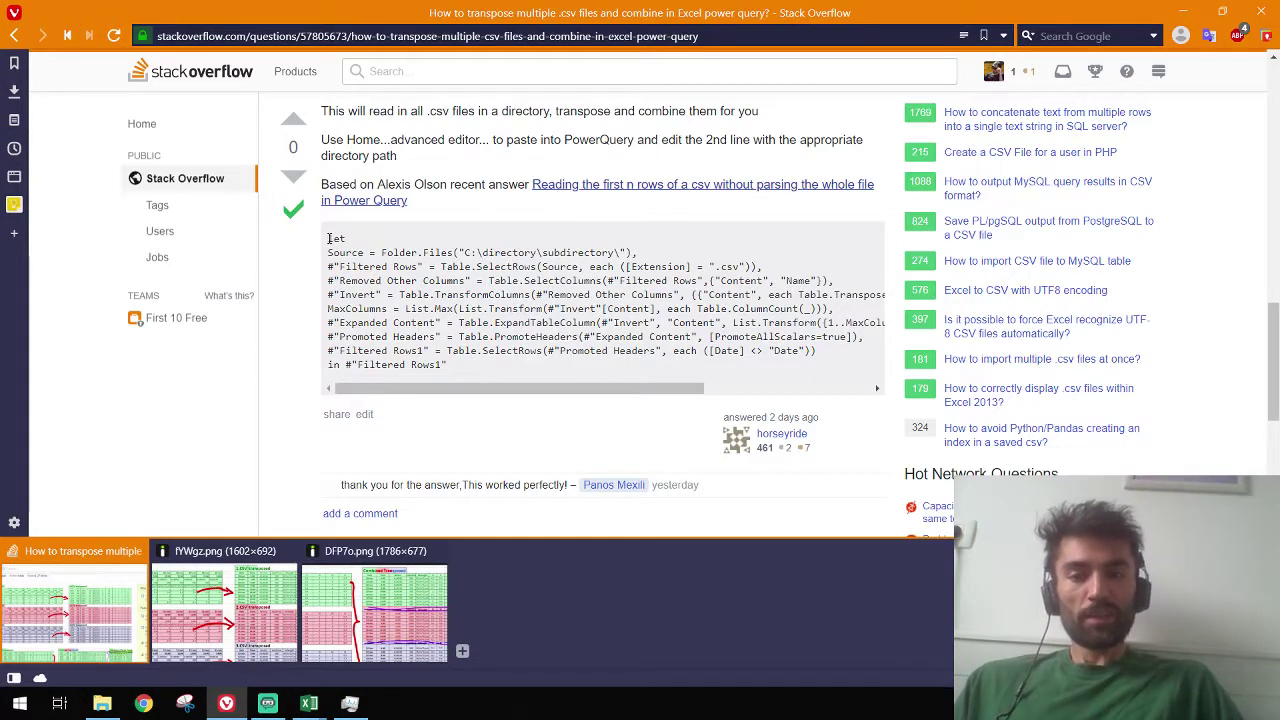
drag(350, 245, 441, 365)
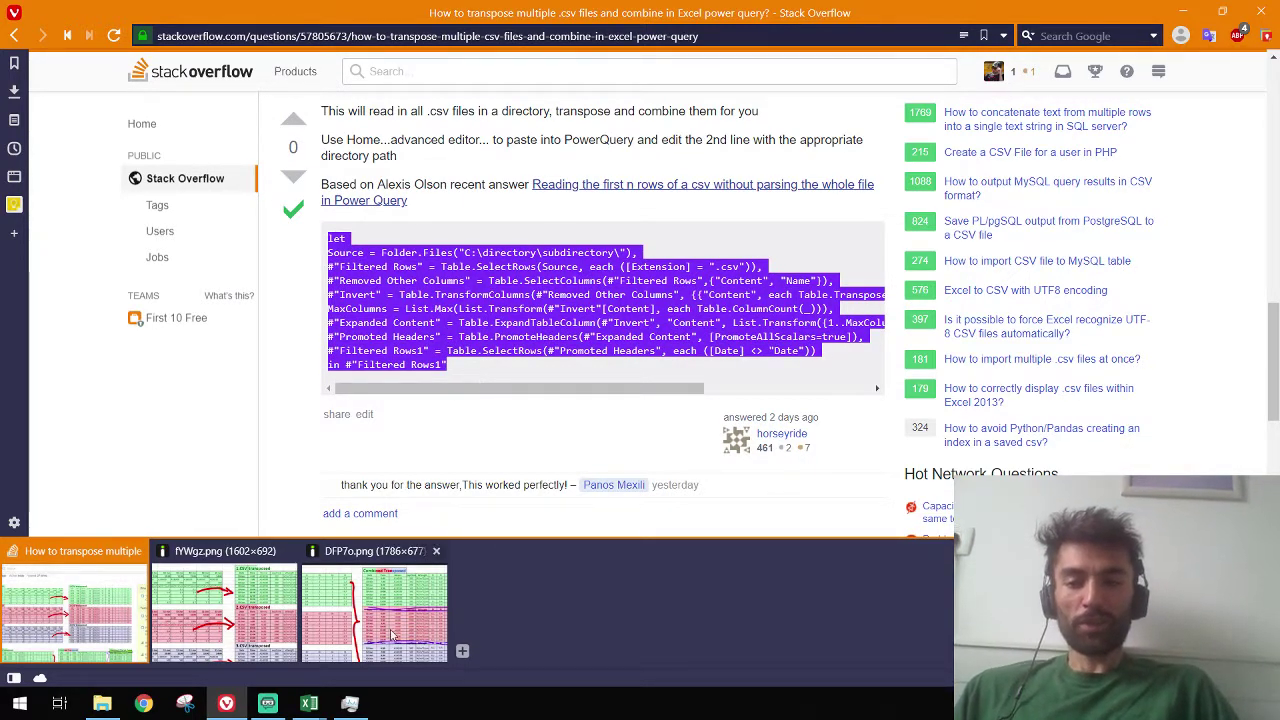
Switch to the blank workbook Book2 in Excel and start a new query that imports from a folder
click(309, 703)
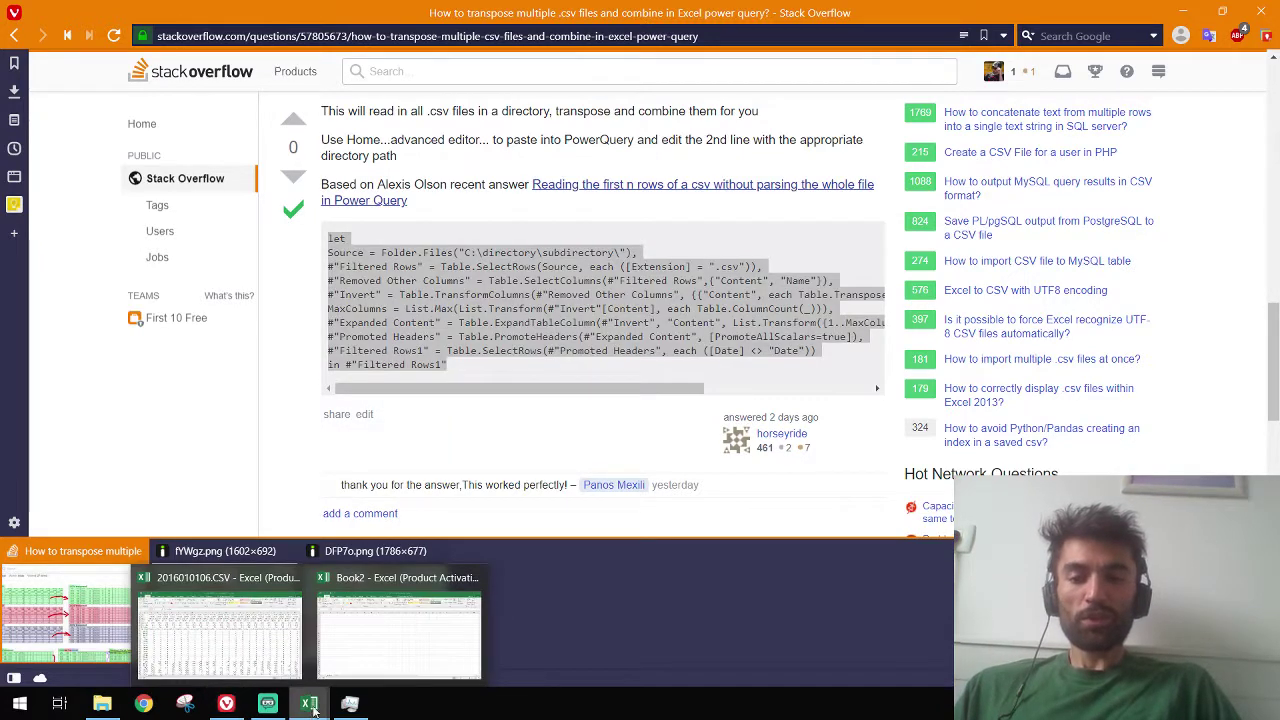
click(408, 625)
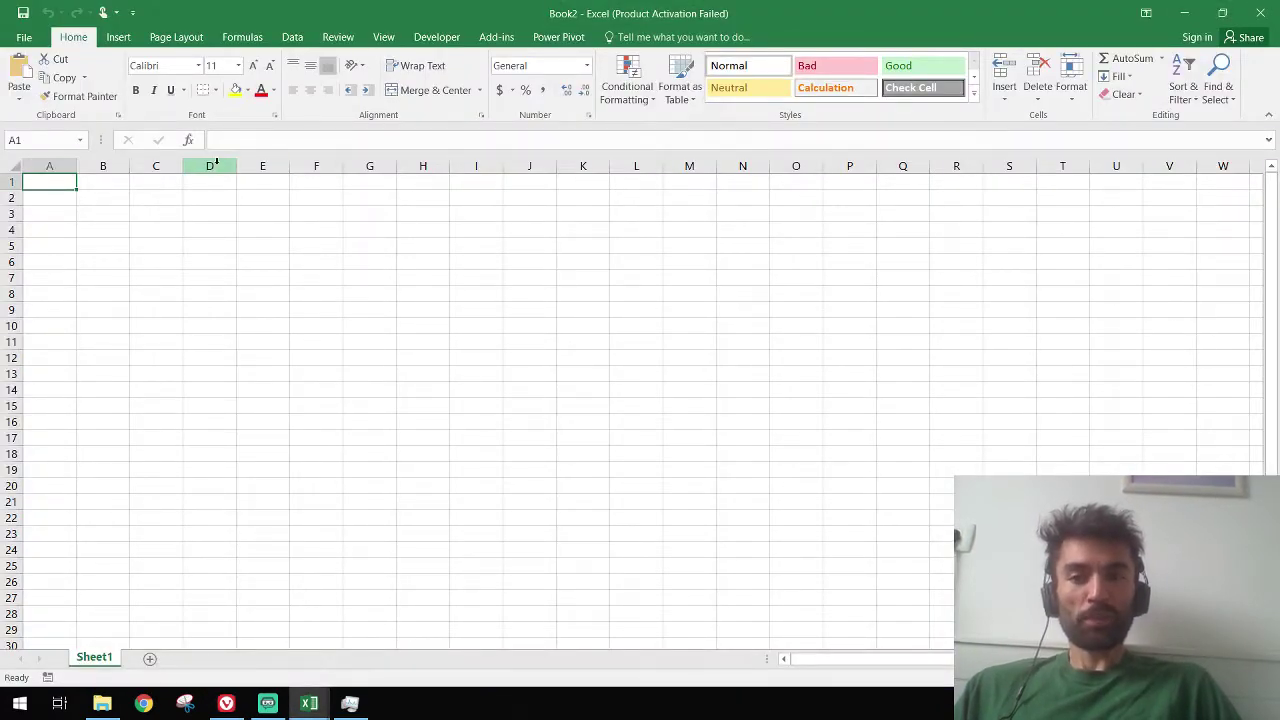
click(292, 37)
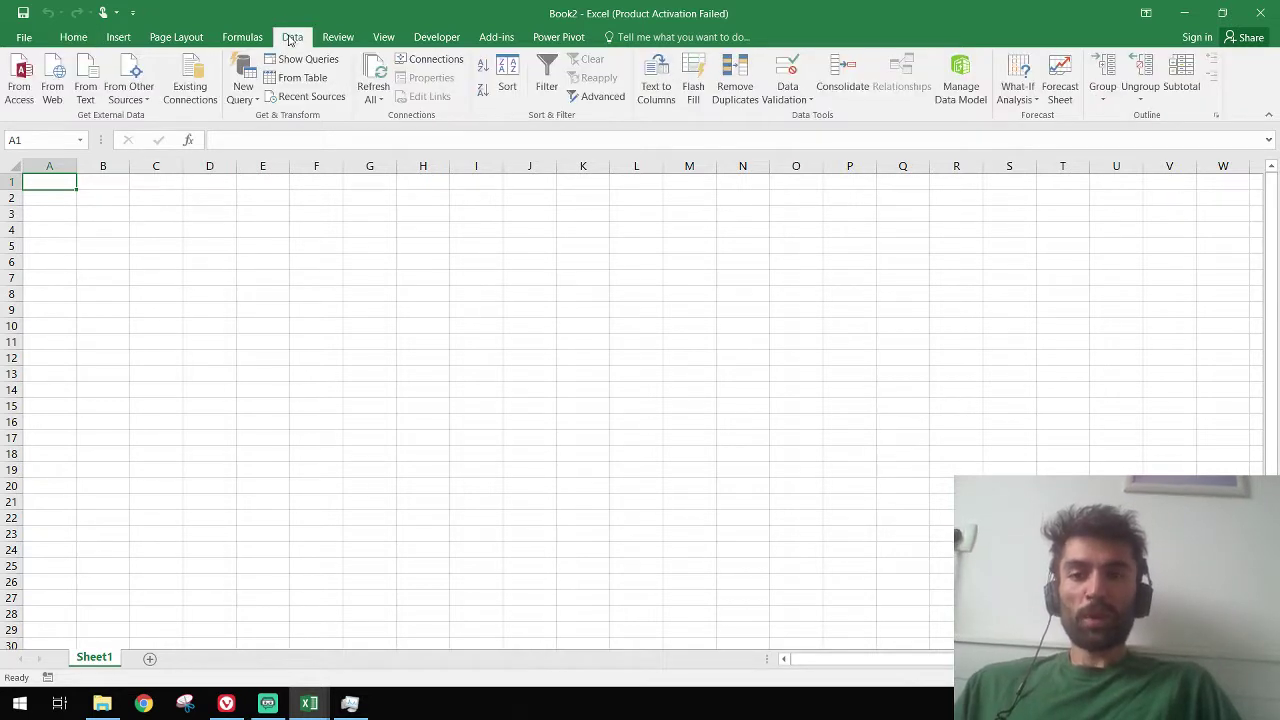
click(247, 108)
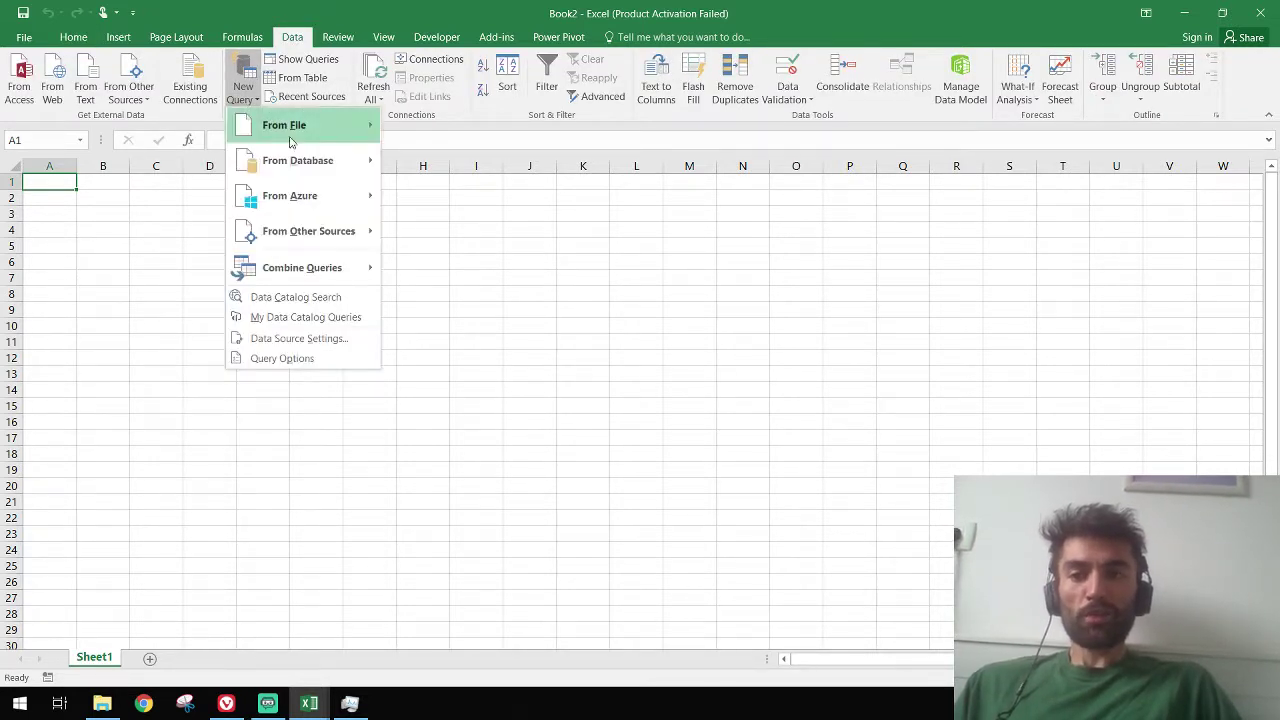
mouse_move(291, 133)
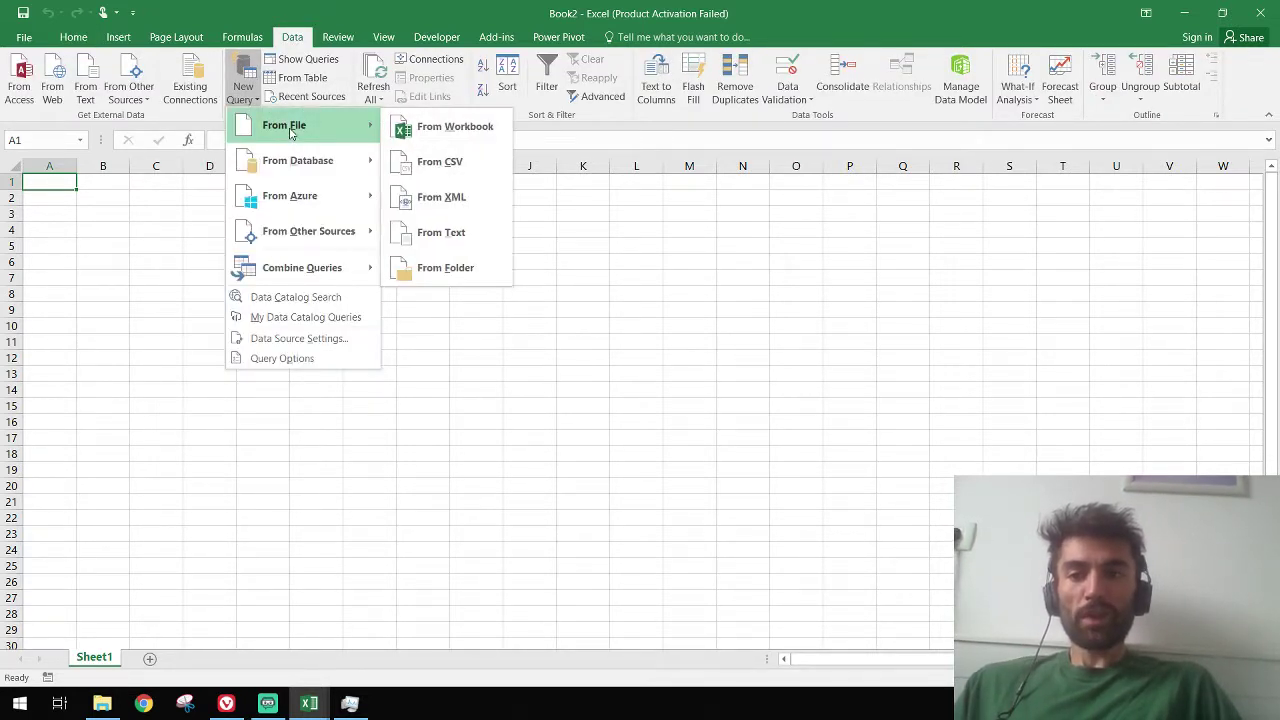
click(415, 272)
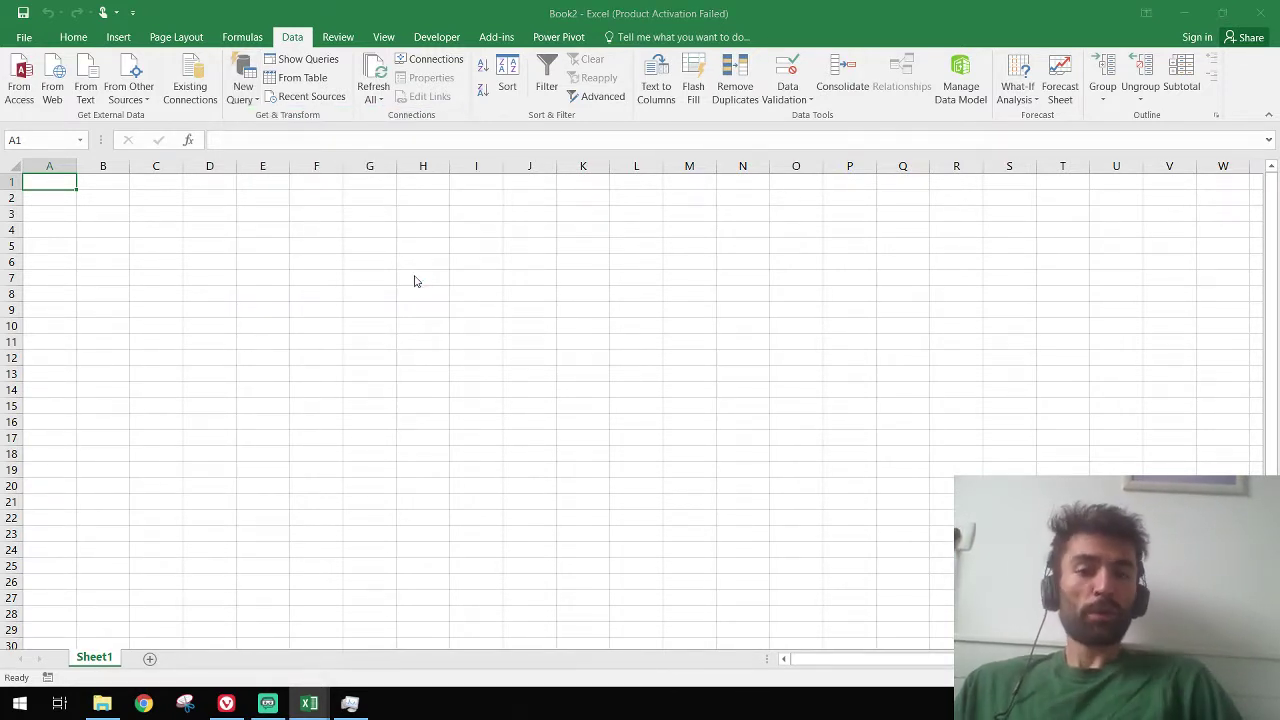
Set the query's source to the 00 folder inside spectralLPVO_highlySECRET\2016 on the desktop
click(735, 341)
drag(745, 312, 742, 398)
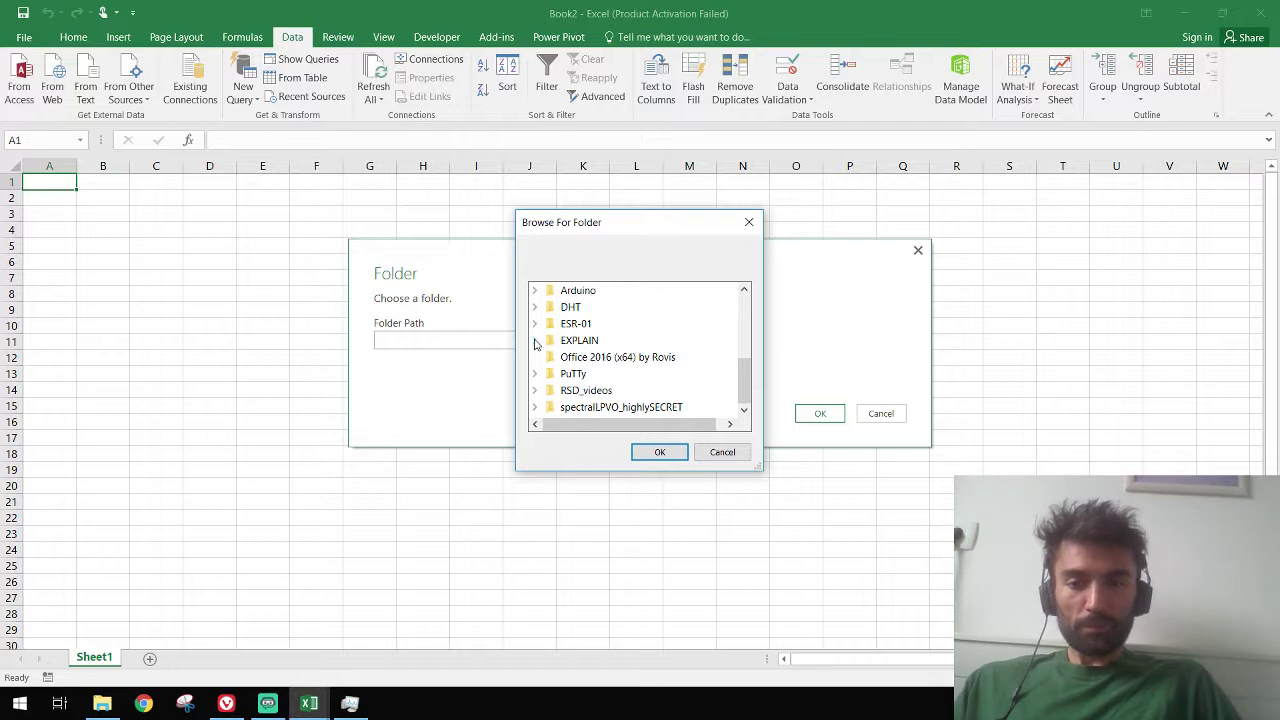
click(535, 407)
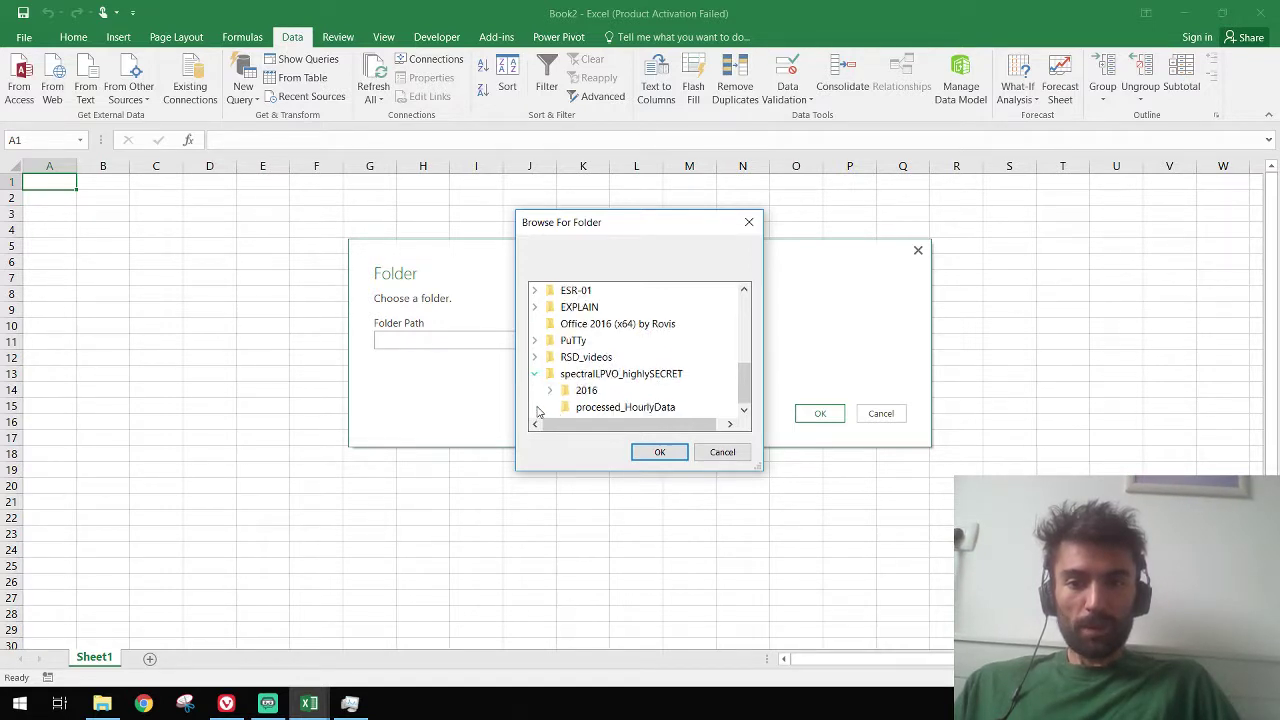
click(549, 390)
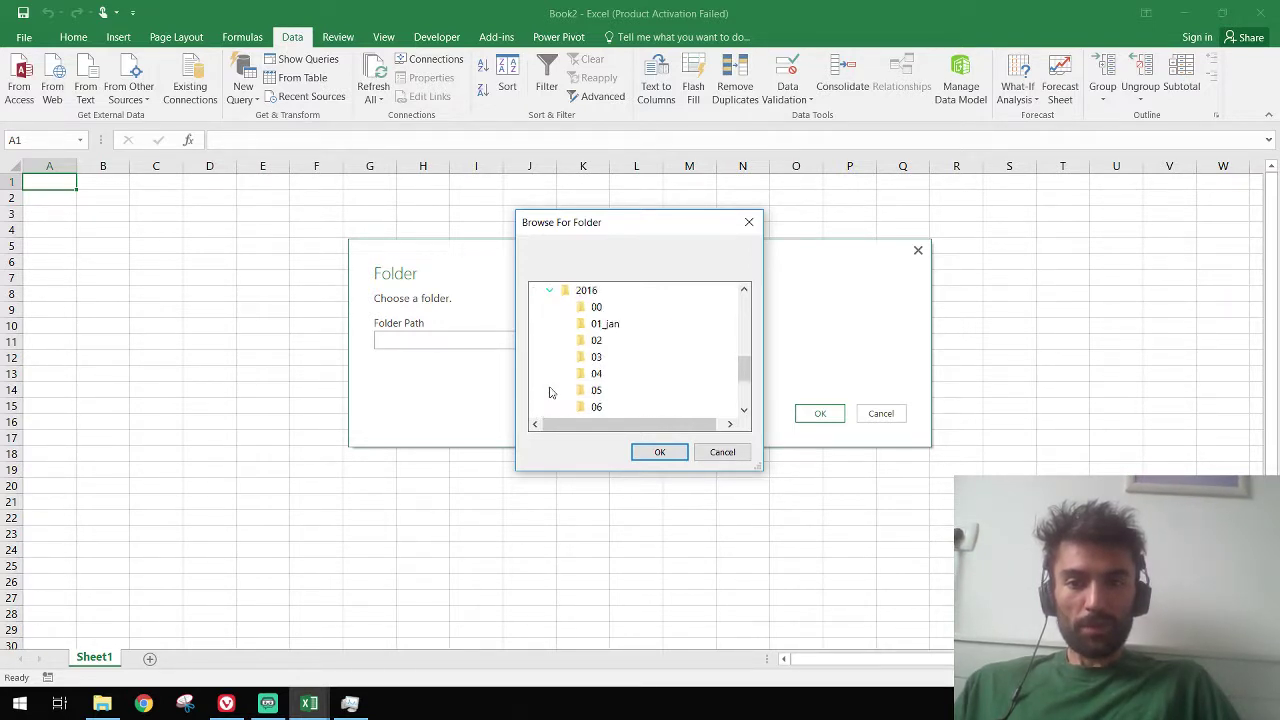
click(585, 308)
click(660, 452)
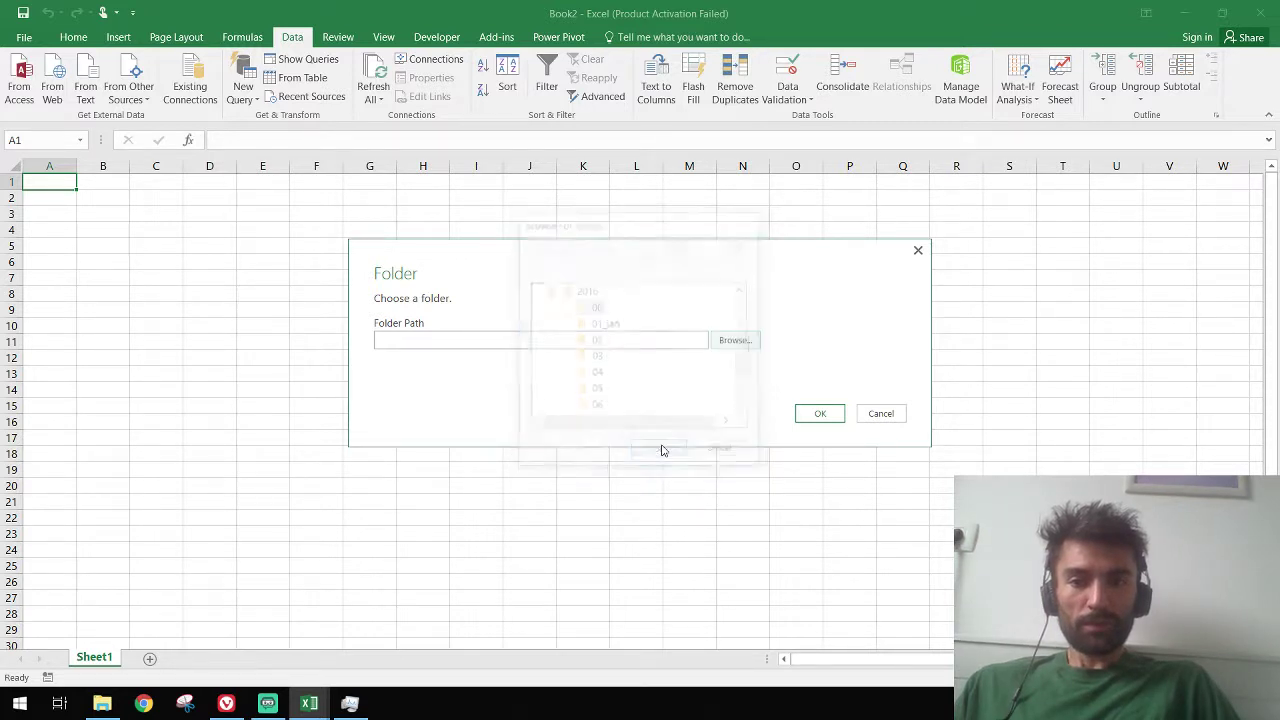
click(826, 419)
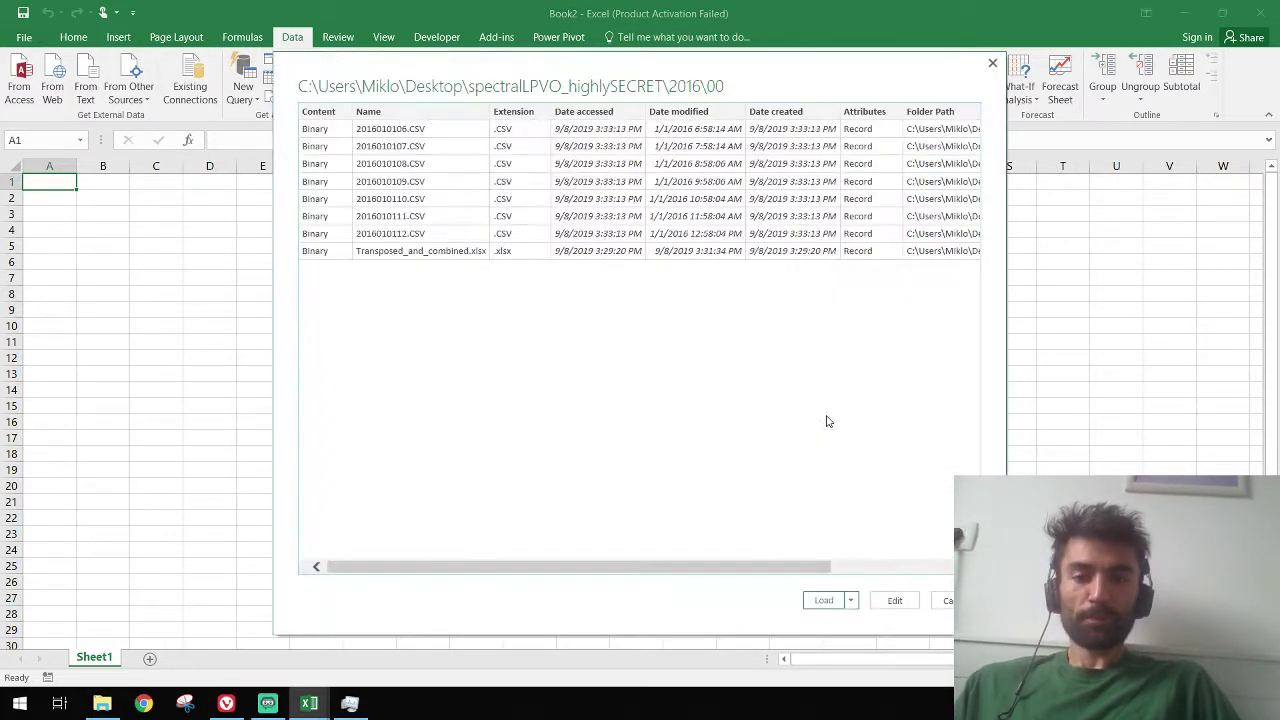
In the query's Advanced Editor, replace the "in Source" lines with the copied code and delete its placeholder Source = Folder.Files("C:\directory\subdirectory\") line
click(895, 601)
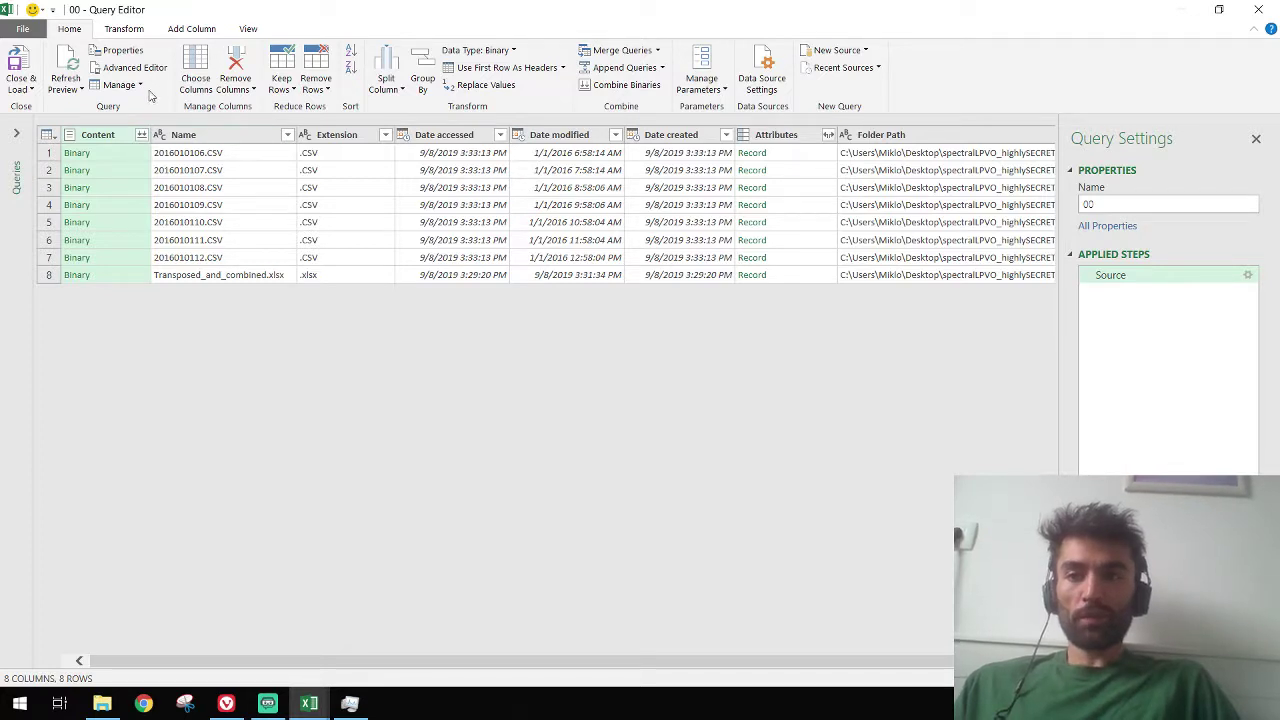
click(147, 68)
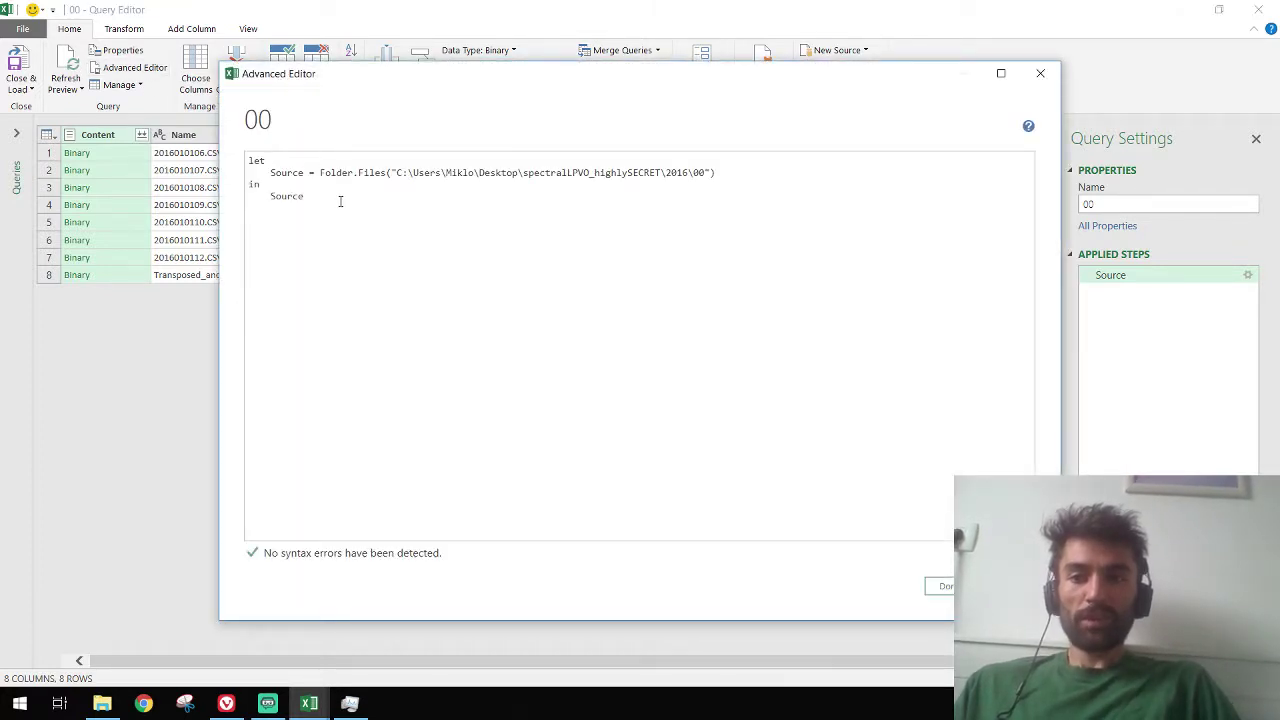
drag(334, 202, 244, 183)
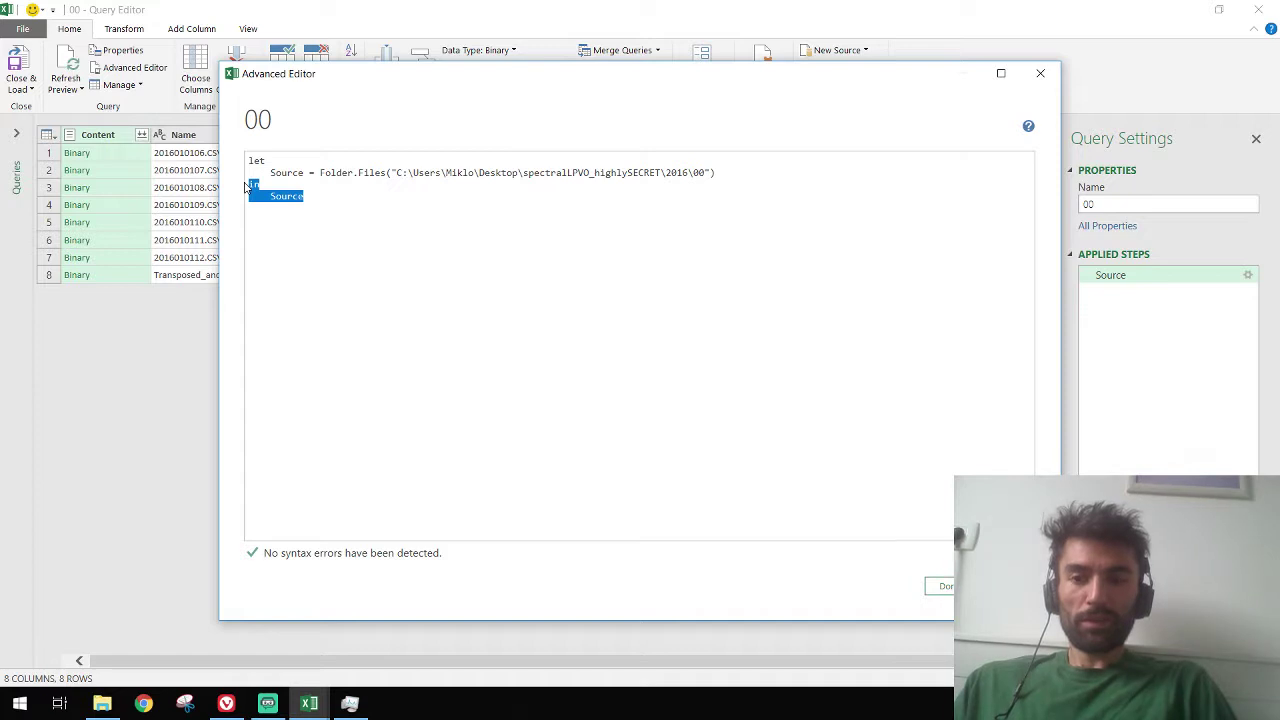
key(ctrl+v)
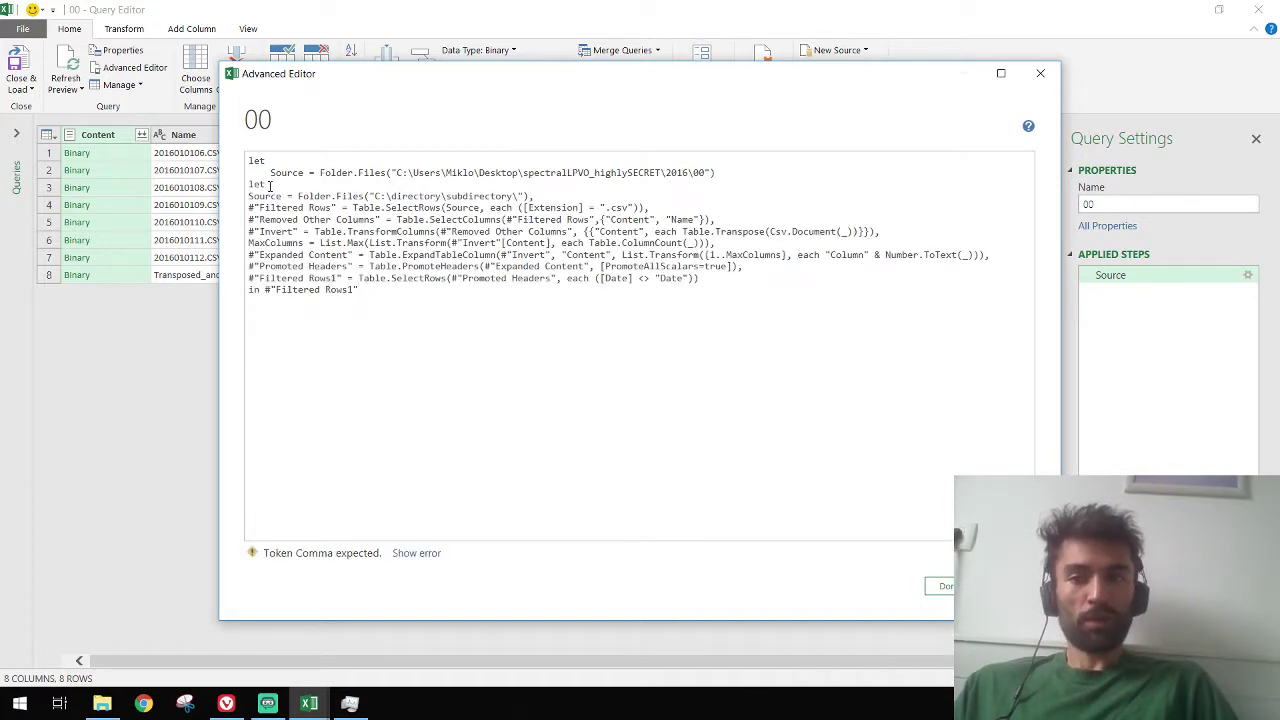
drag(252, 196, 560, 193)
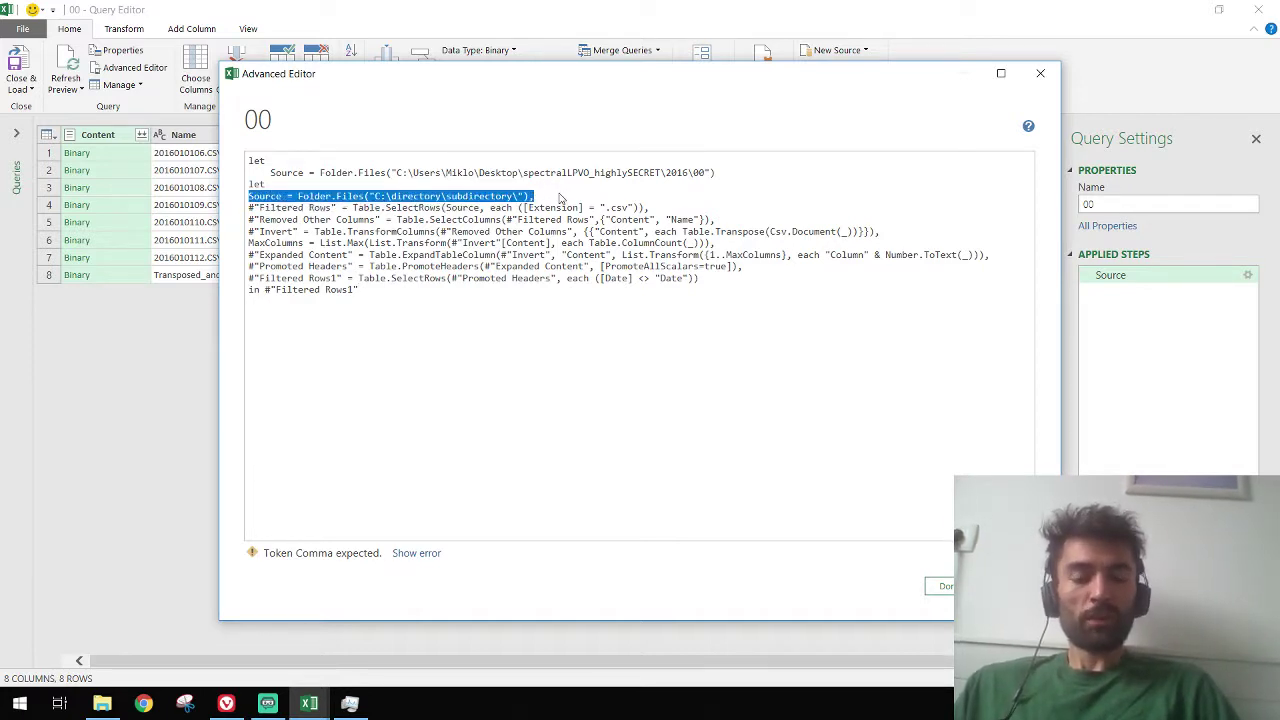
key(Delete)
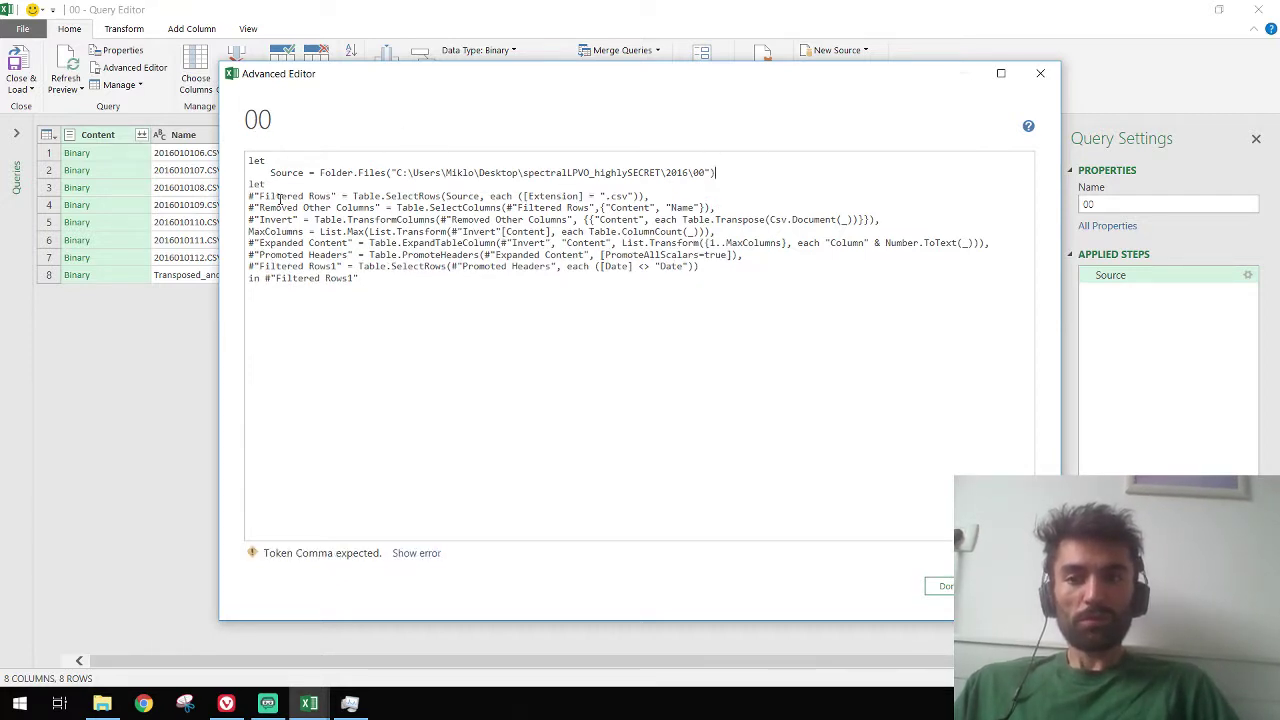
Delete the second "let" line from the code and separate the Source line from the remaining "let" with two blank lines
drag(263, 184, 242, 186)
key(BackSpace)
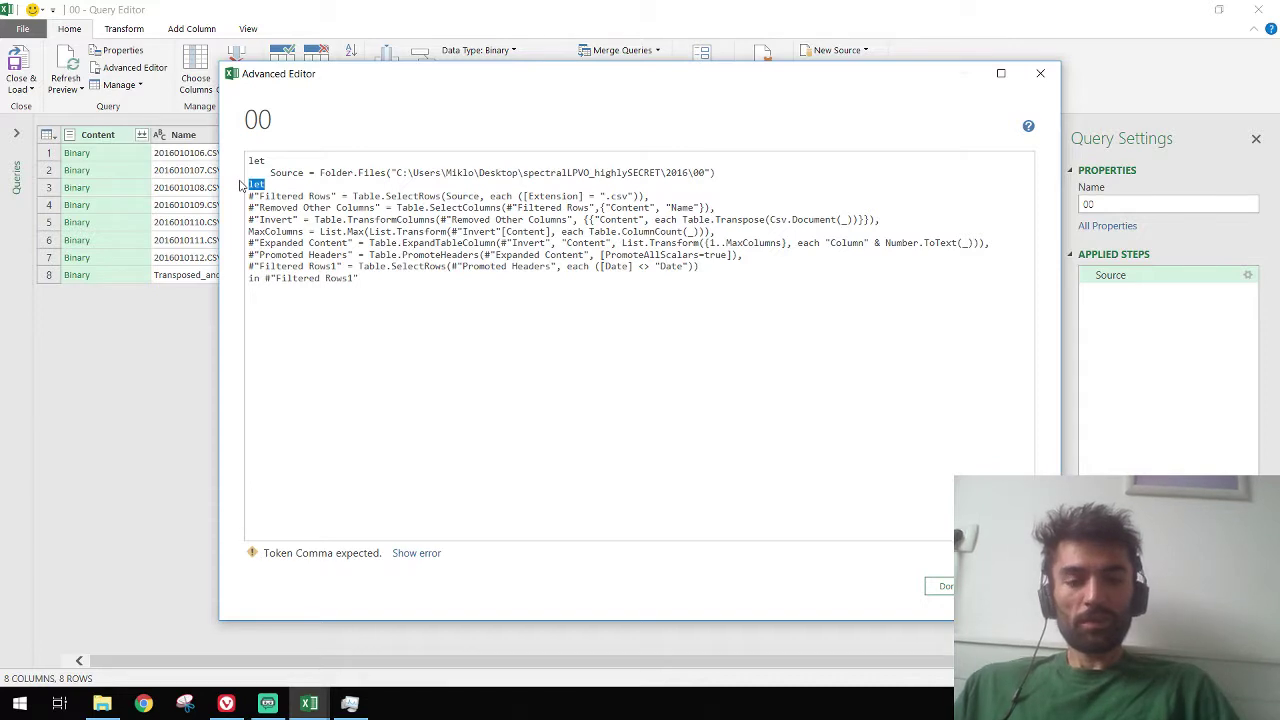
key(BackSpace)
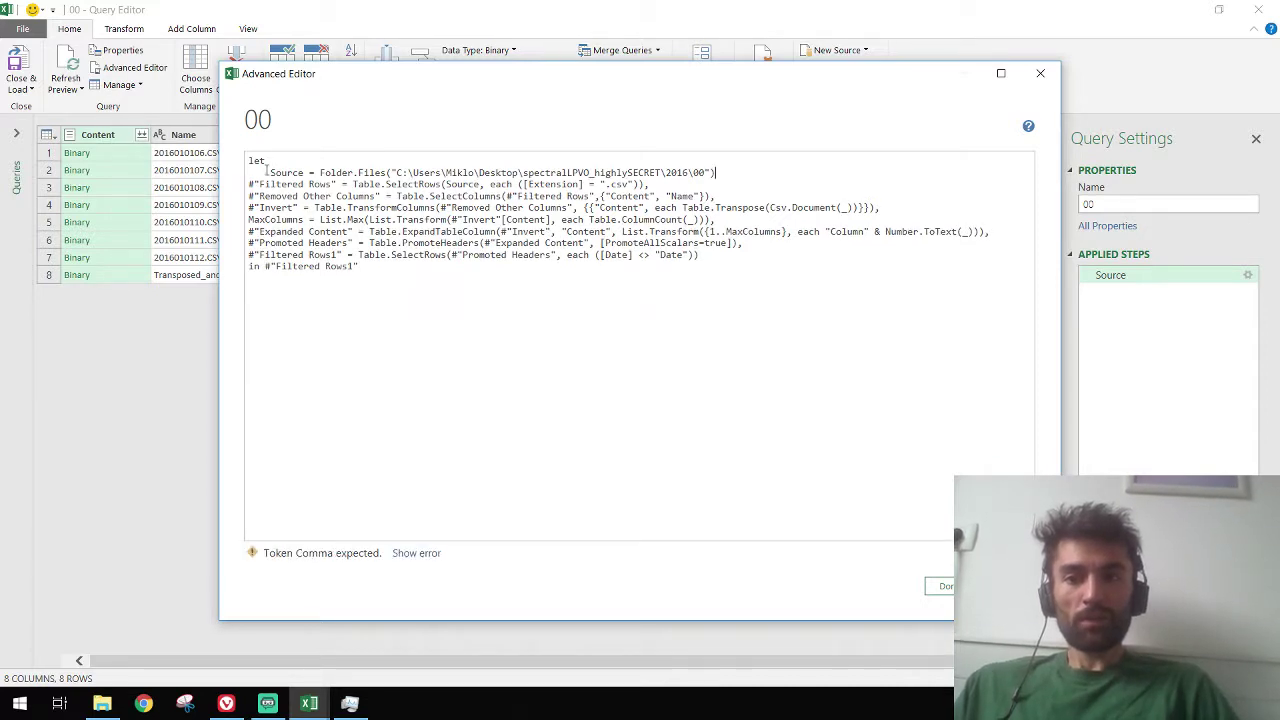
key(Delete)
key(BackSpace)
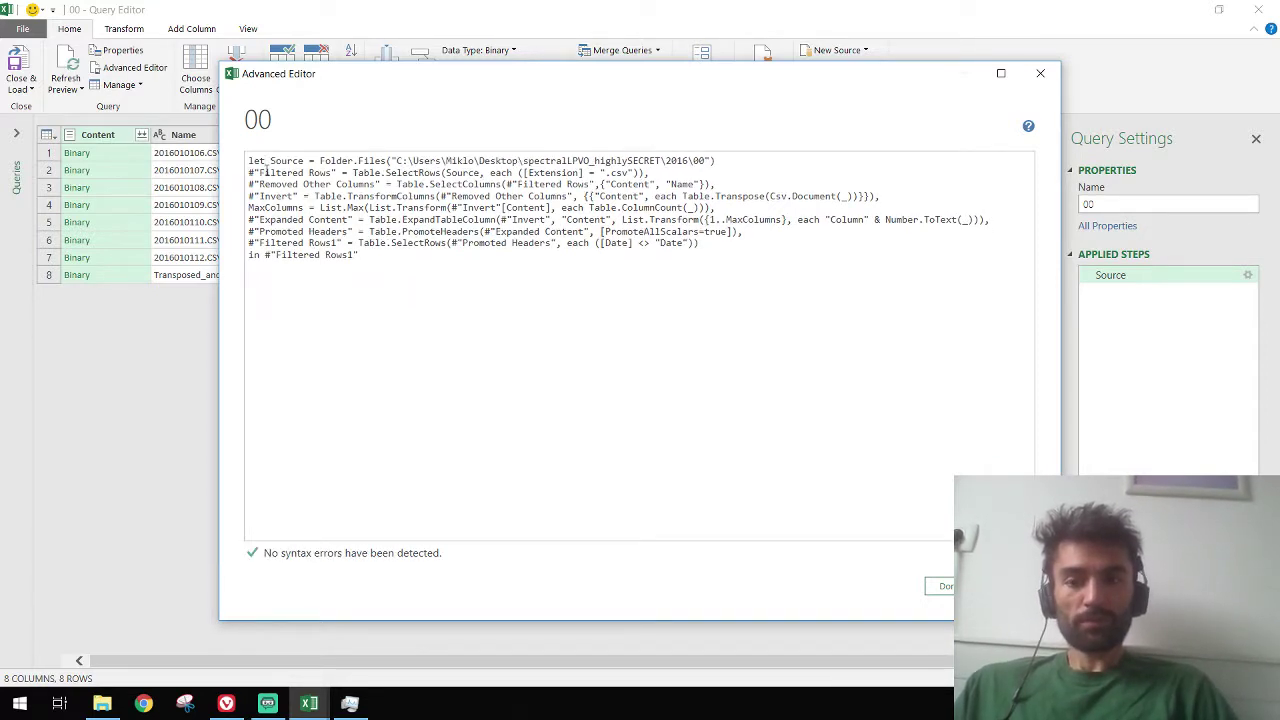
key(Return)
key(Return)
key(Return)
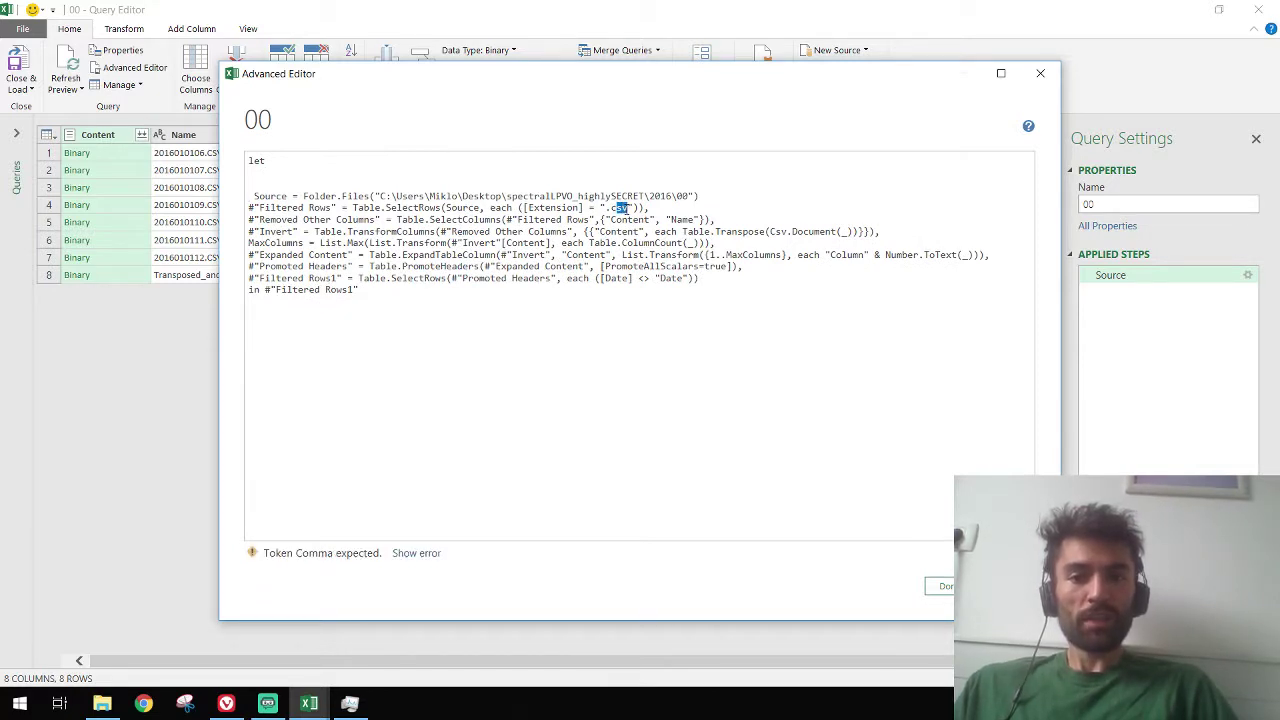
Change the extension in the Filtered Rows line to ".CSV", add a comma at the end of the Source line, and apply the code
text(CSV)
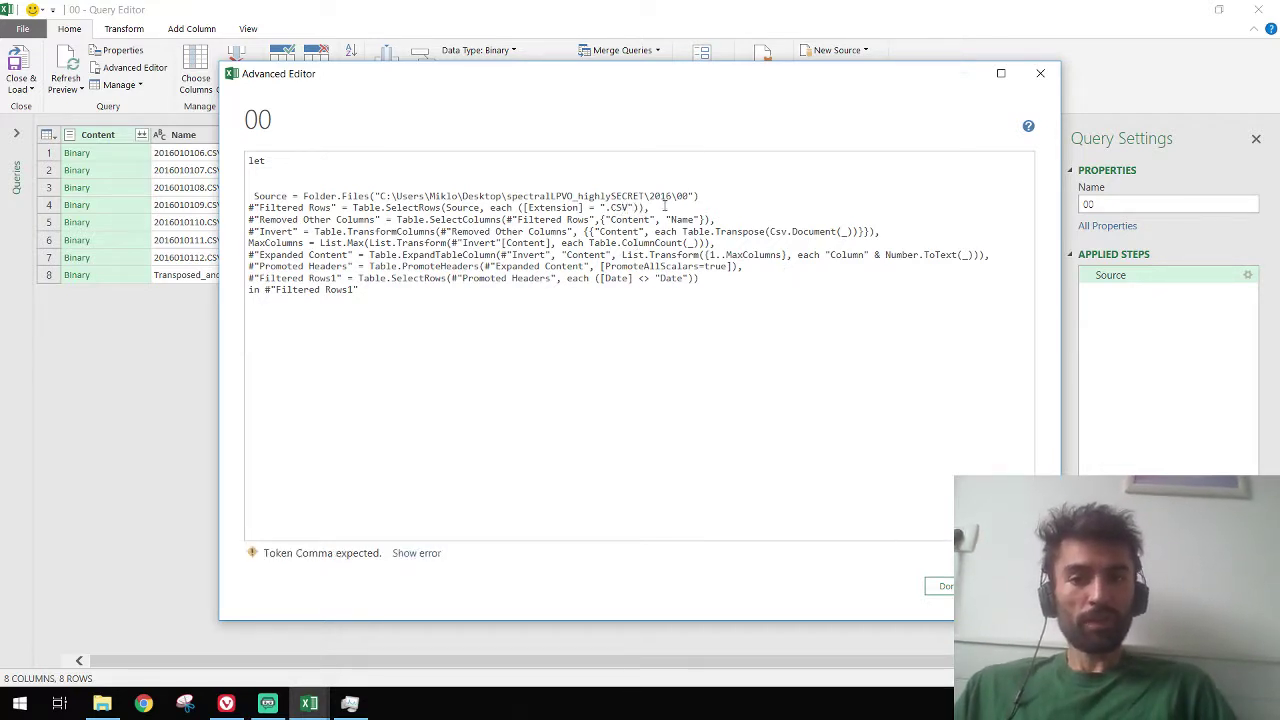
click(947, 590)
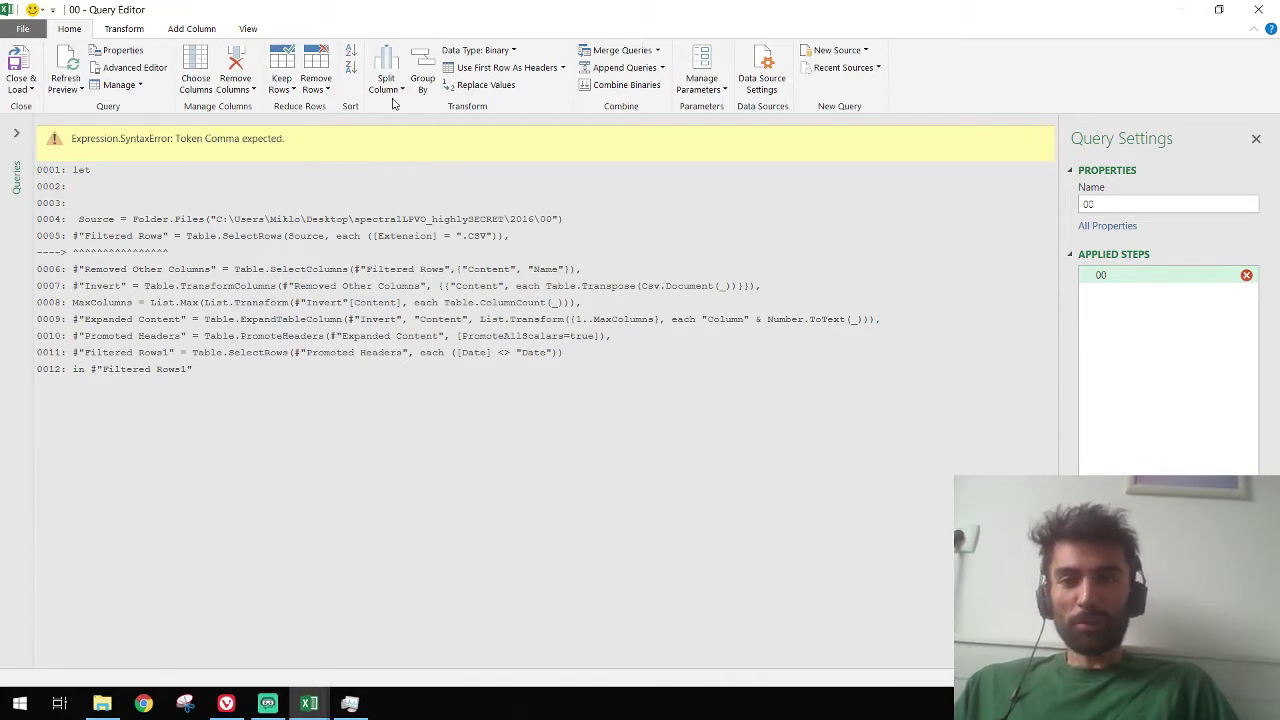
click(160, 68)
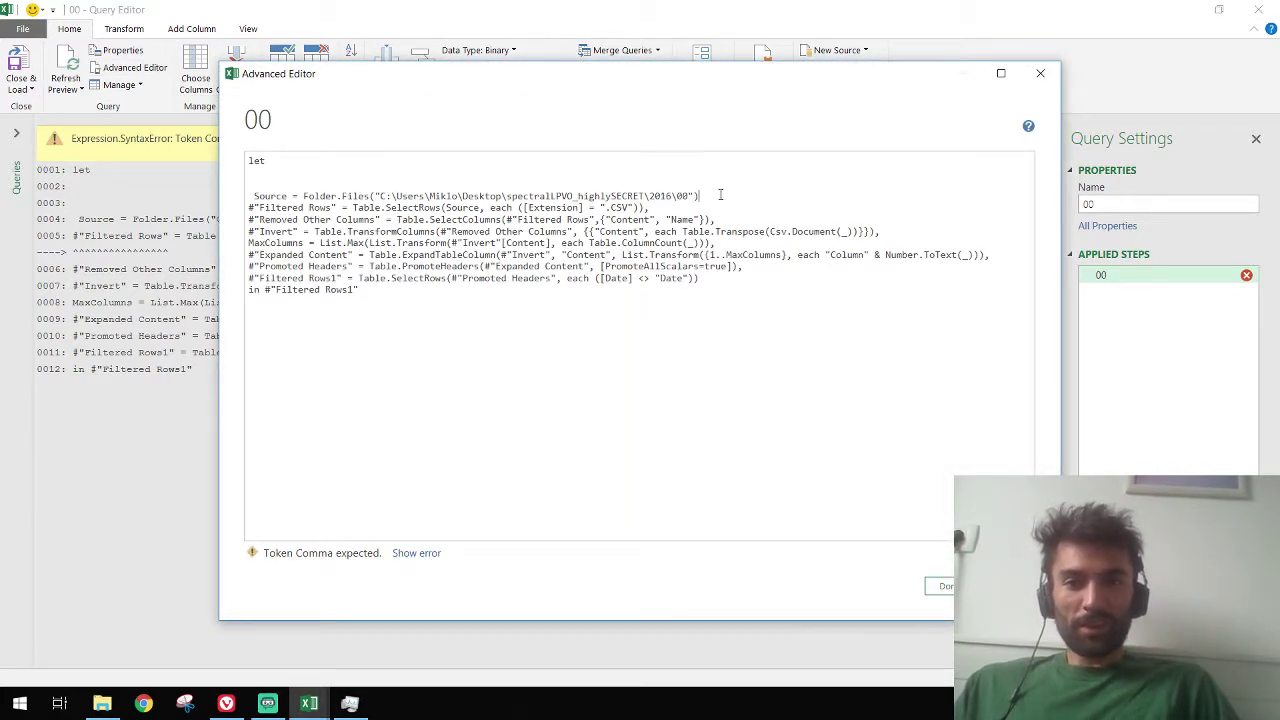
text(,)
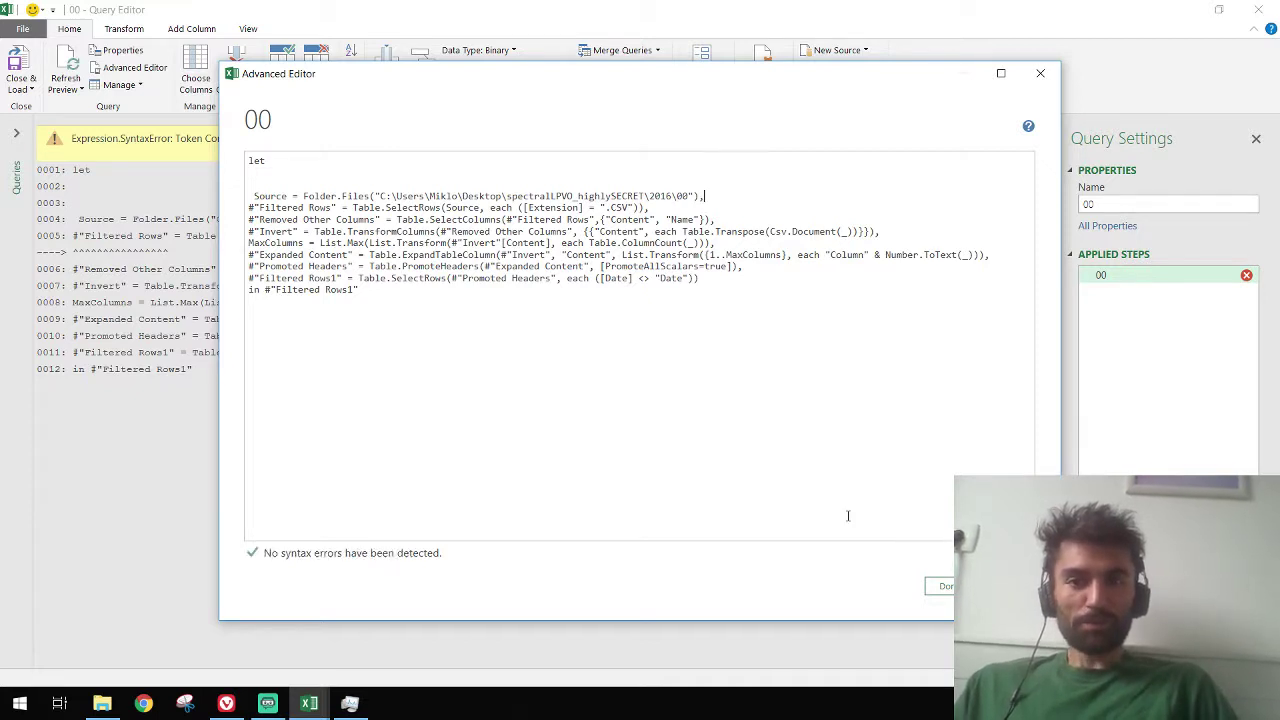
click(944, 587)
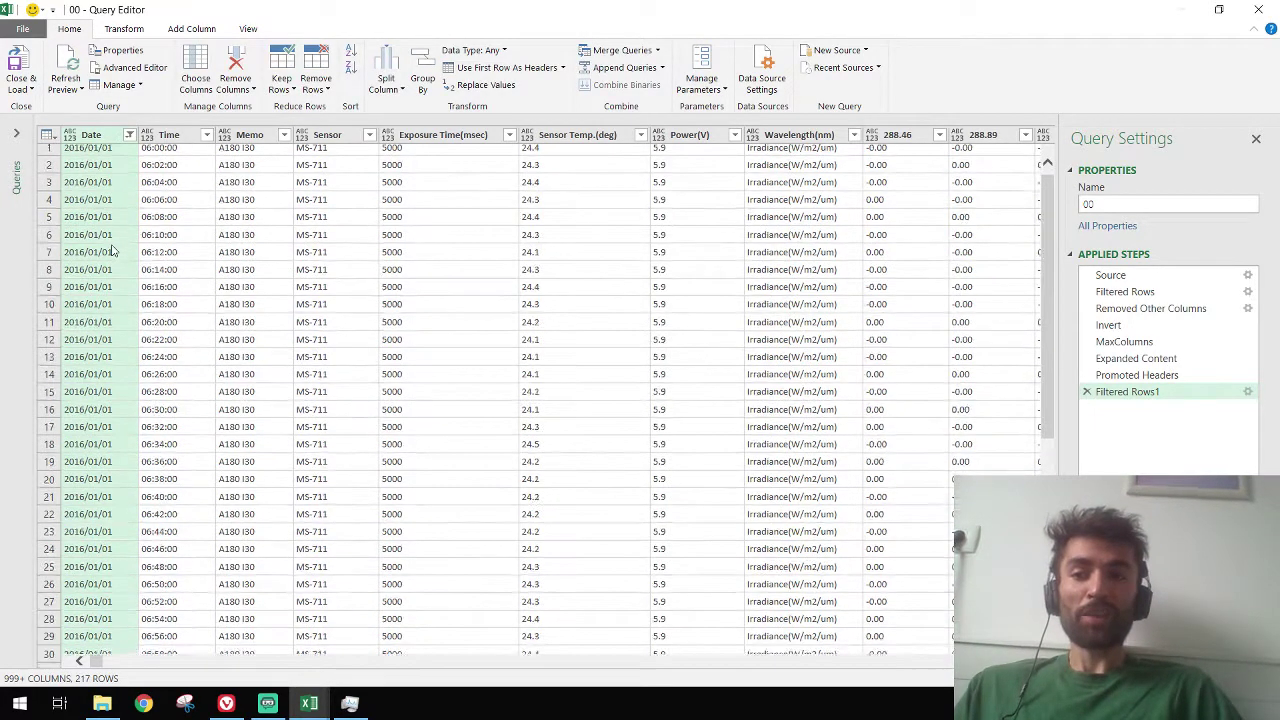
Look through the combined table's rows, checking the Date and Time values where one file's data meets the next
scroll(113, 250, down, 3)
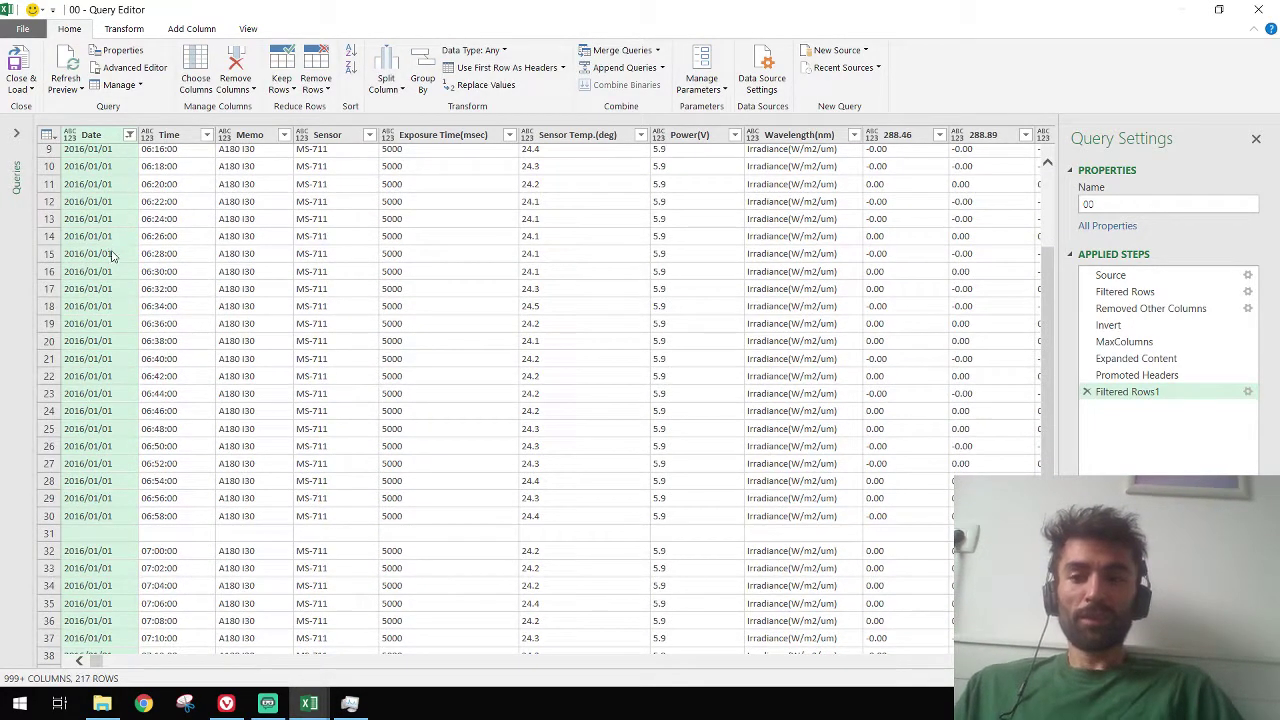
scroll(113, 336, down, 4)
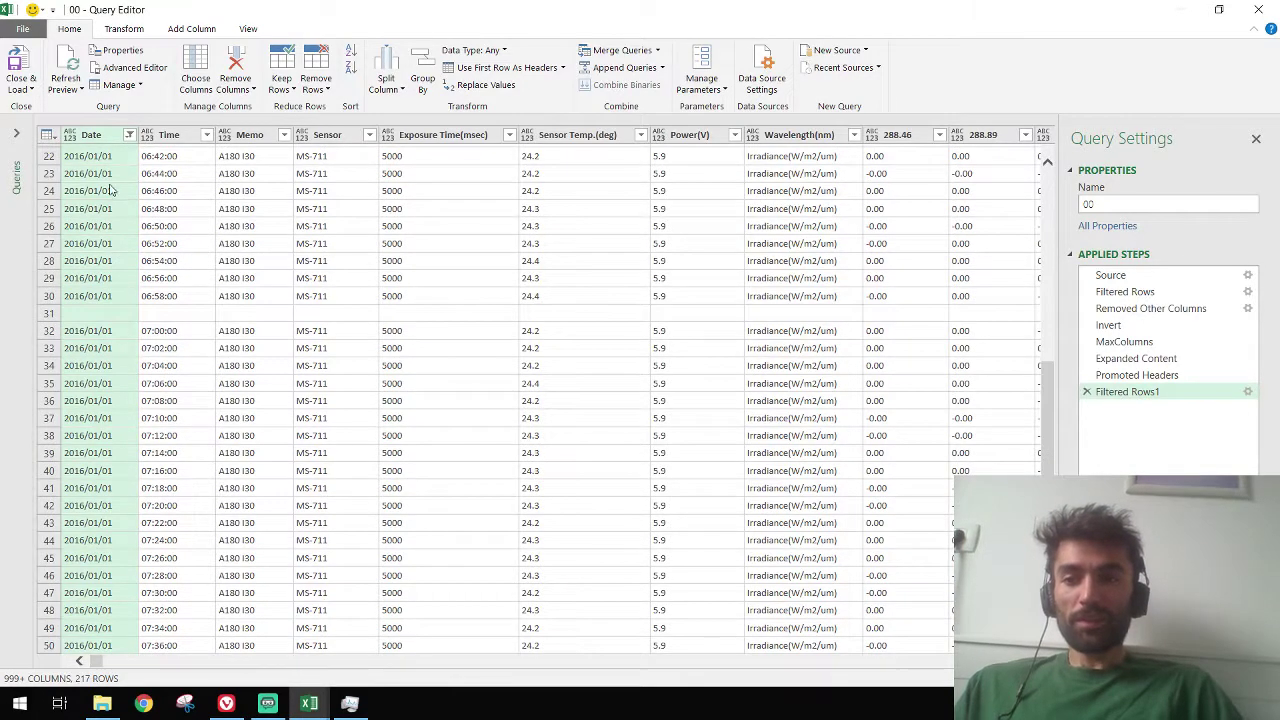
scroll(140, 368, up, 7)
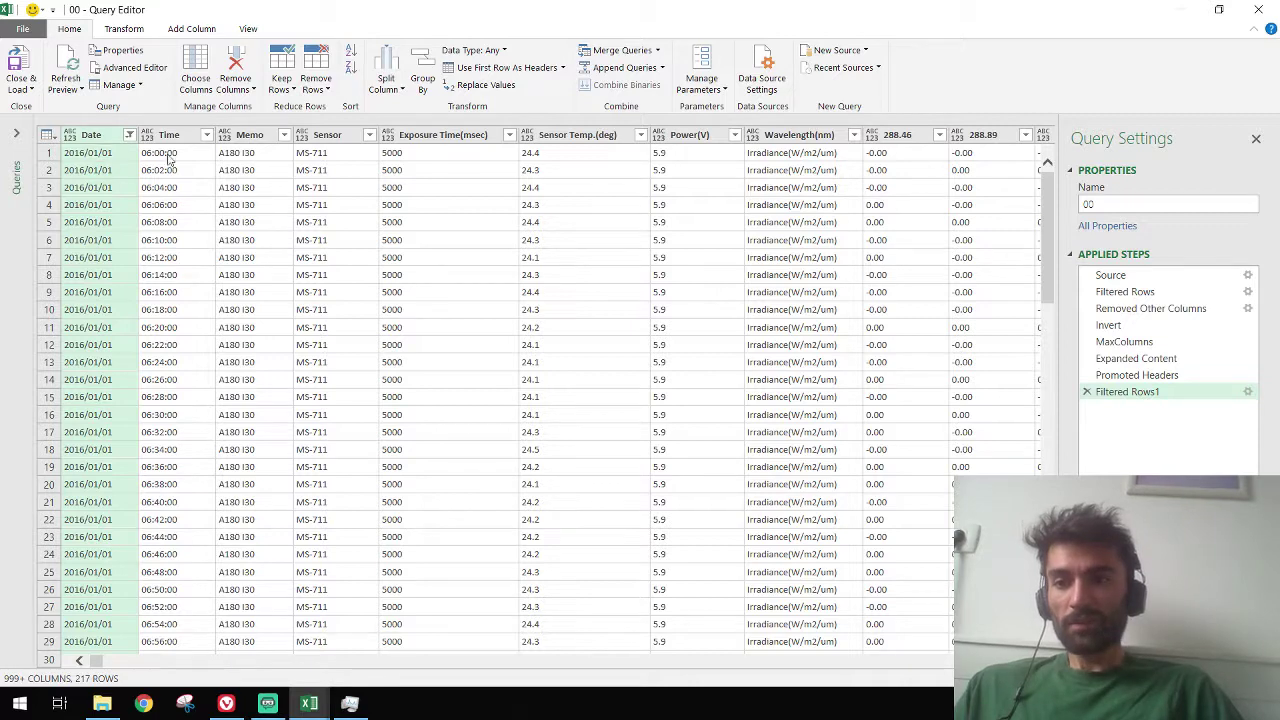
scroll(162, 375, down, 4)
scroll(152, 428, down, 4)
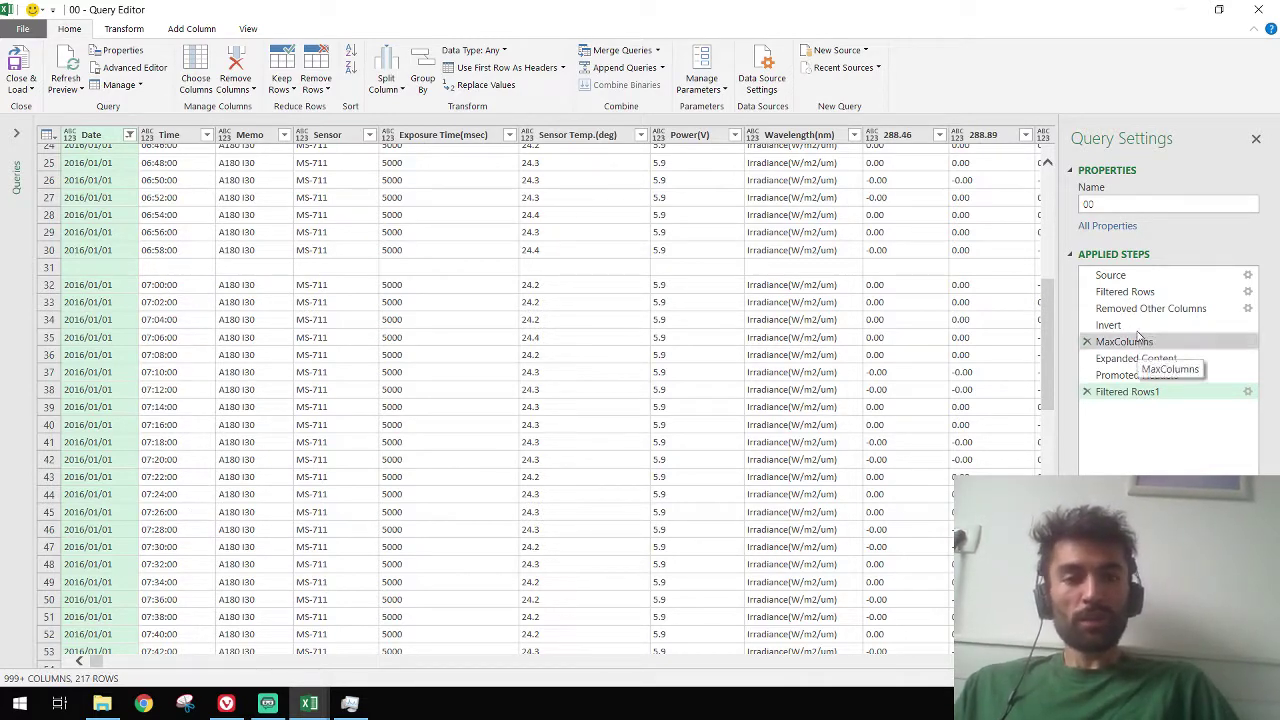
Compare the file lists at the Source and Filtered Rows steps, and check the Extension column's filter selection
click(1115, 276)
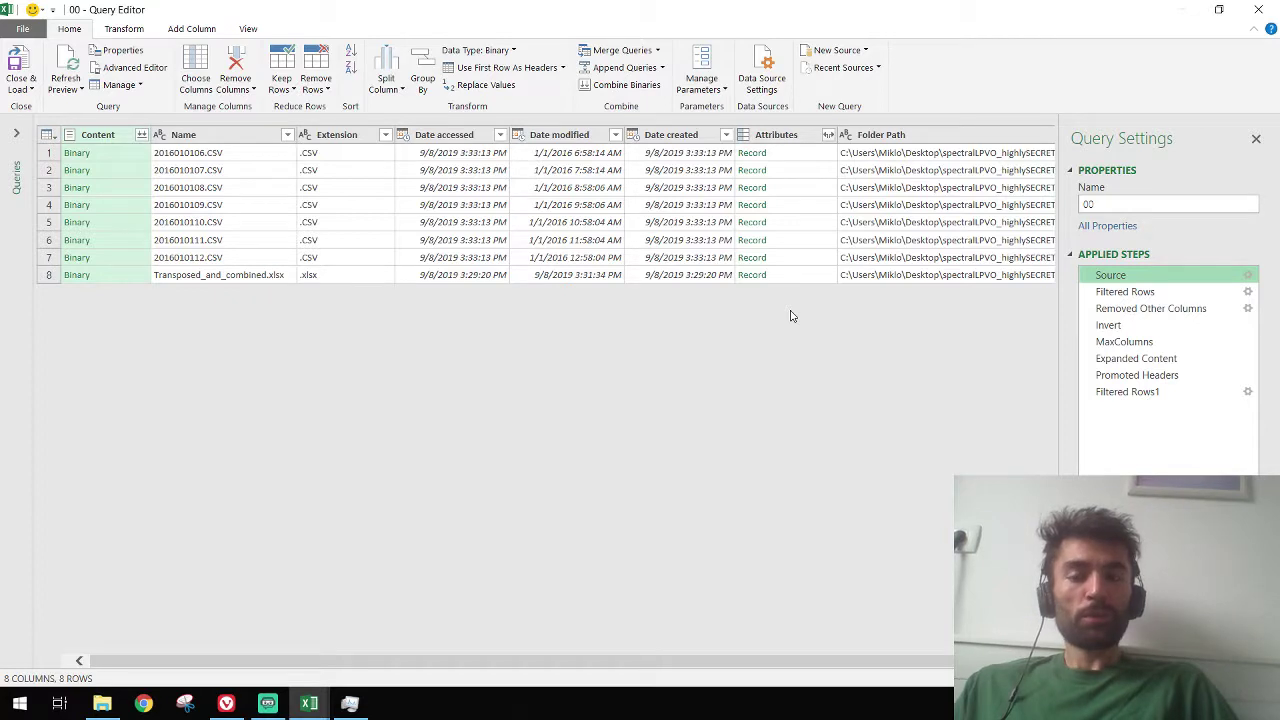
click(1126, 292)
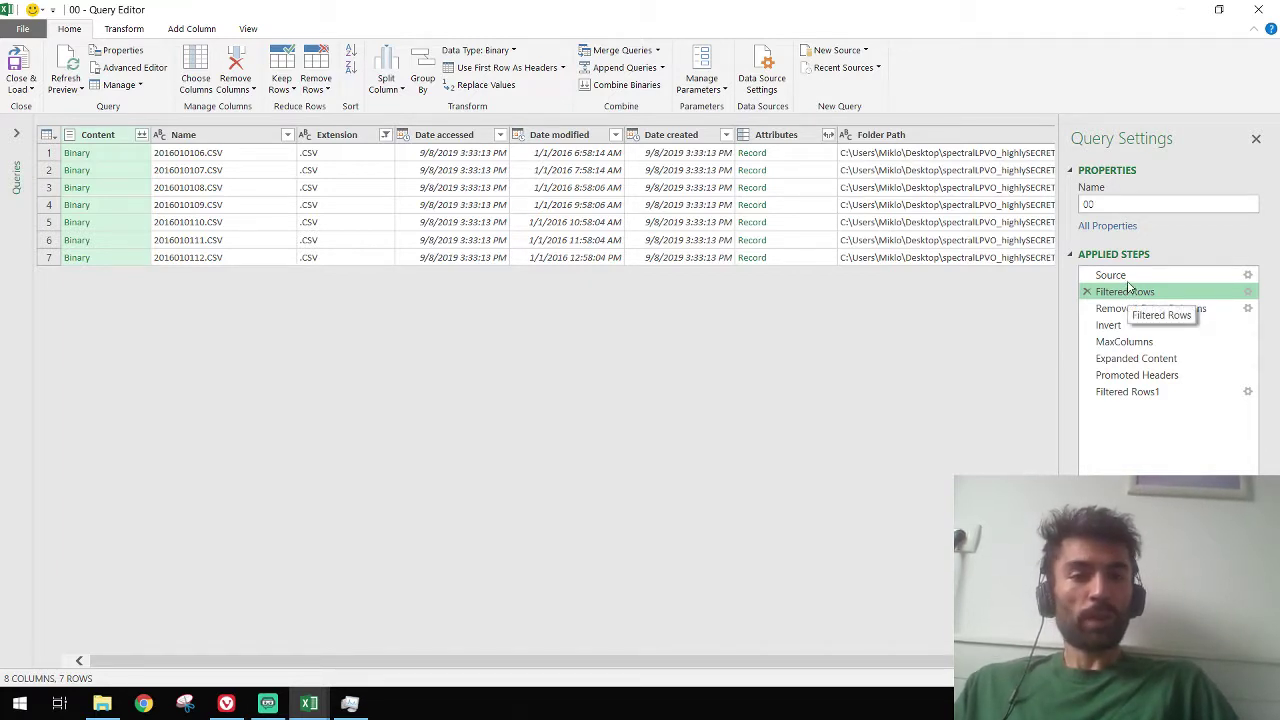
click(1127, 279)
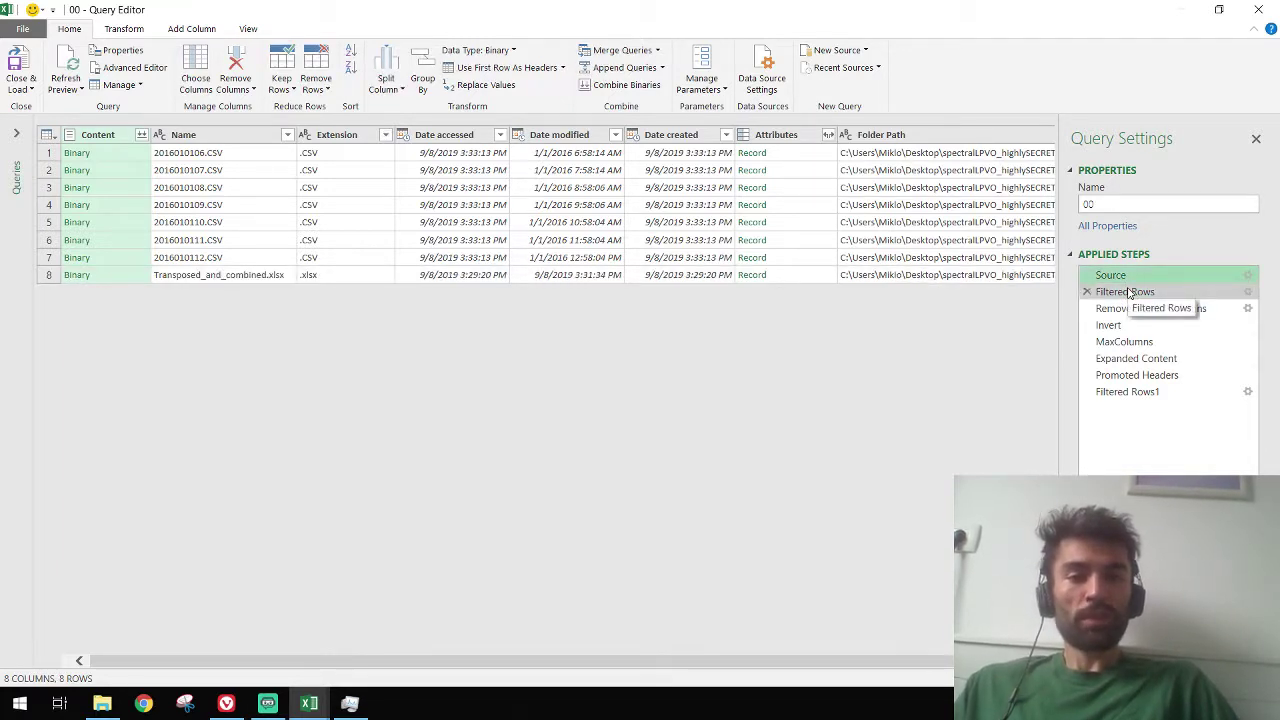
click(1126, 292)
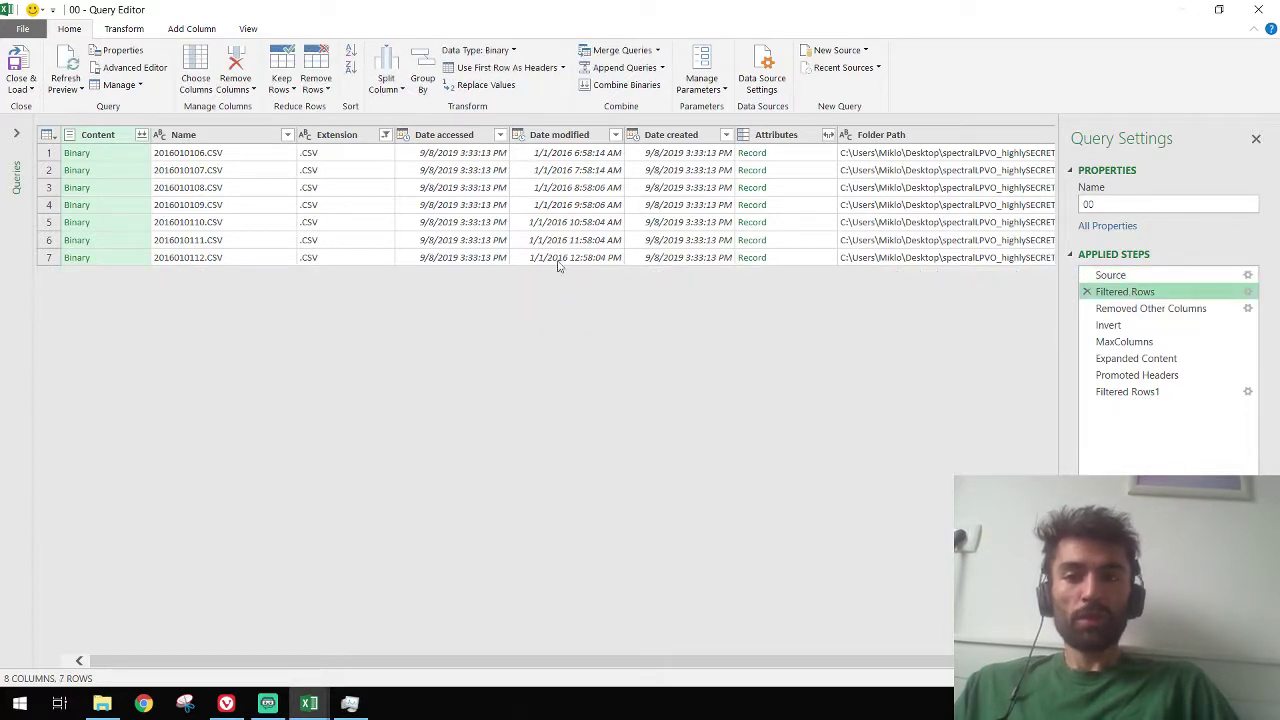
click(385, 134)
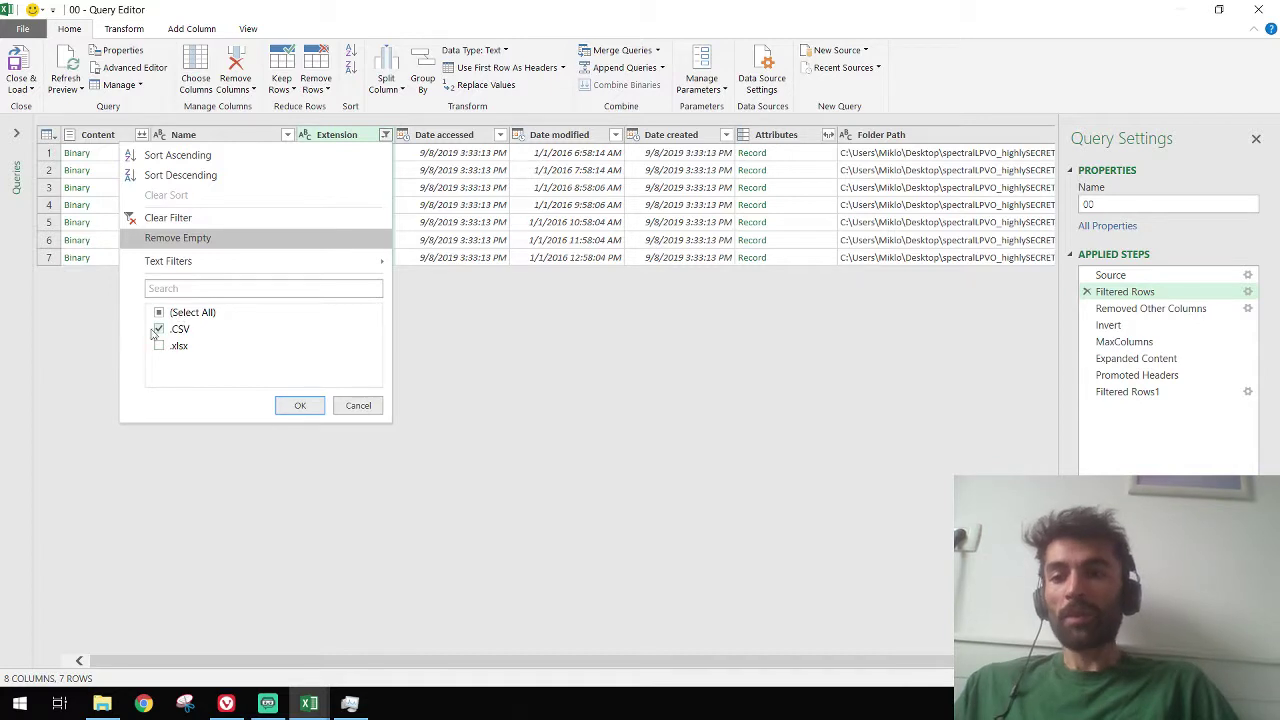
click(305, 407)
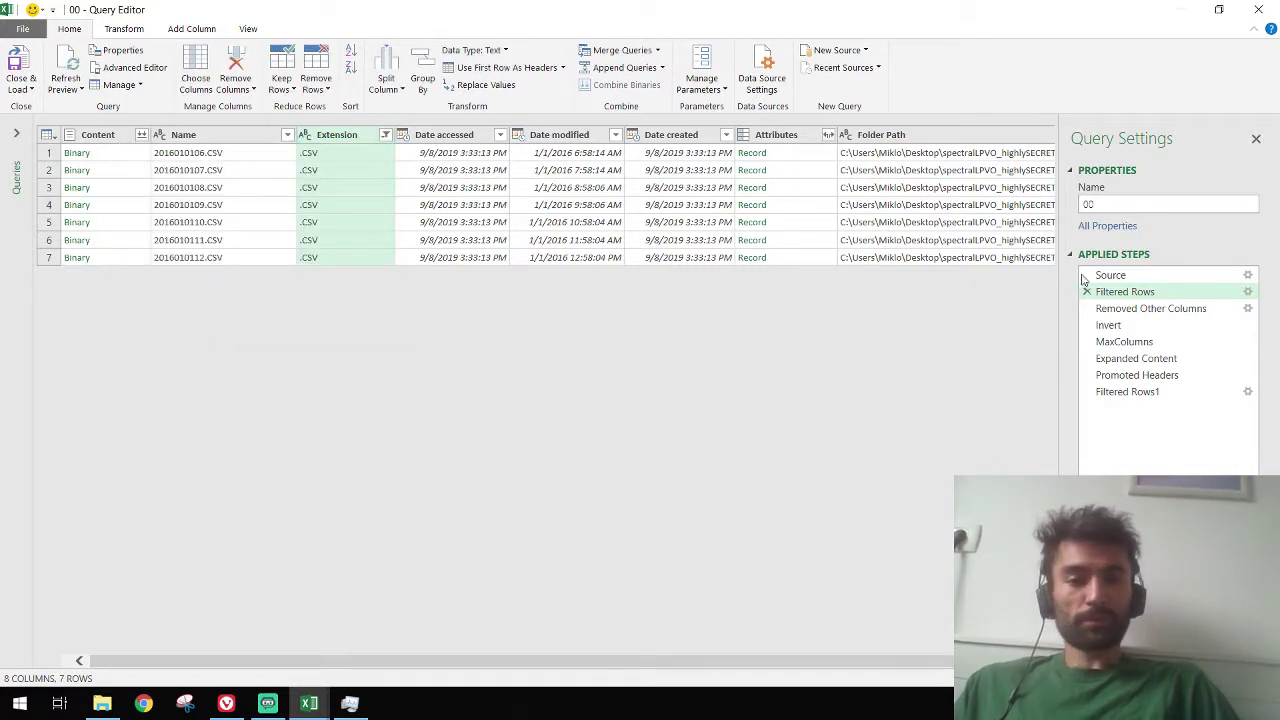
Compare the Removed Other Columns and Invert steps, previewing the Content cell of the first file, 2016010106.CSV, in each
click(1143, 309)
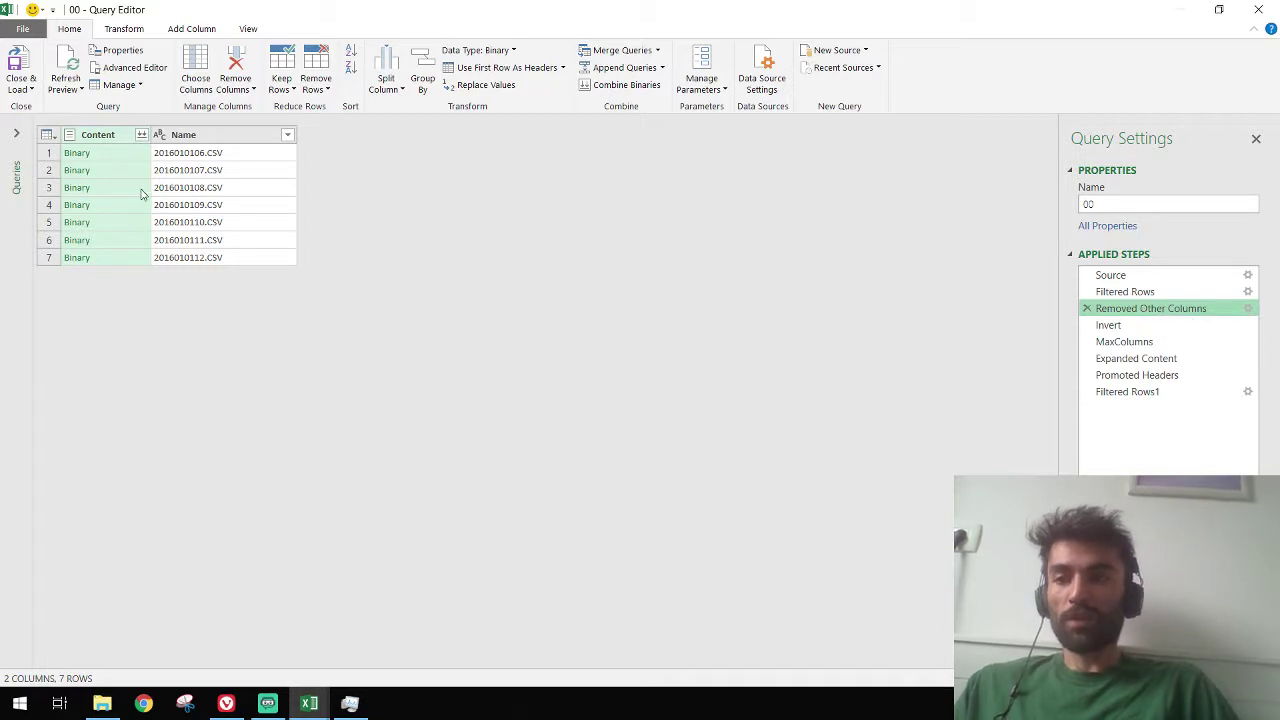
click(1118, 328)
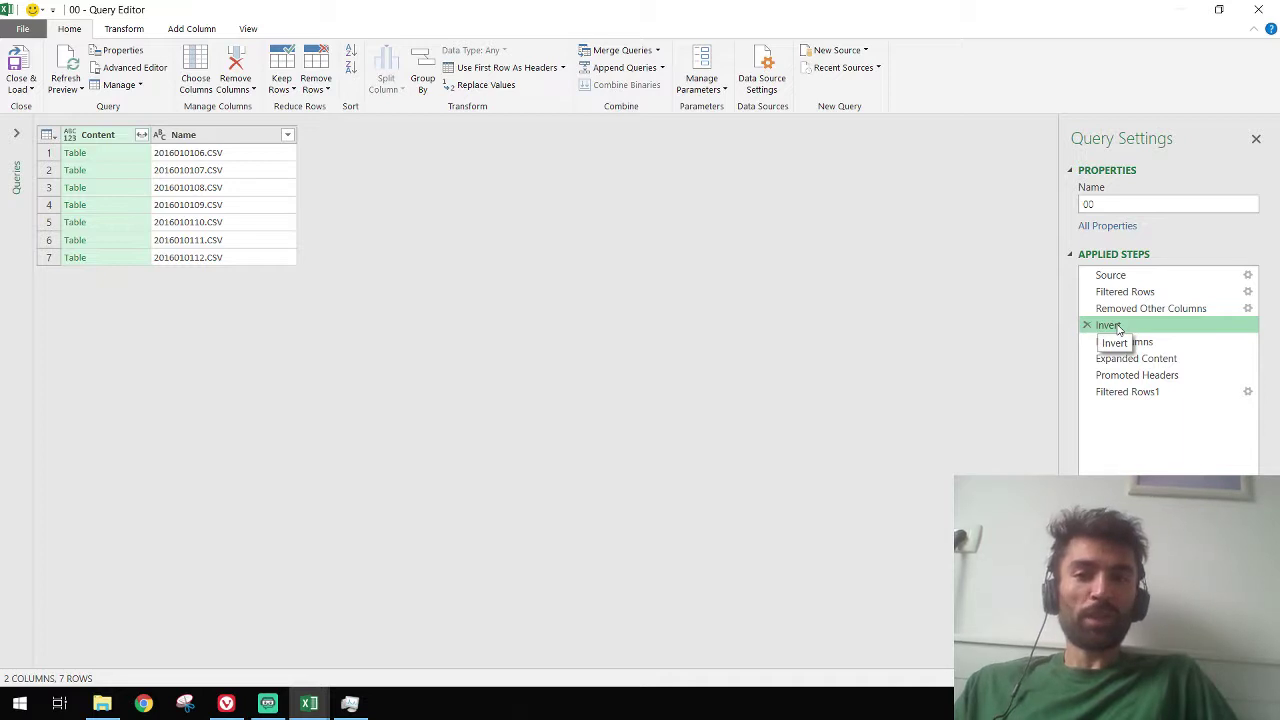
click(97, 154)
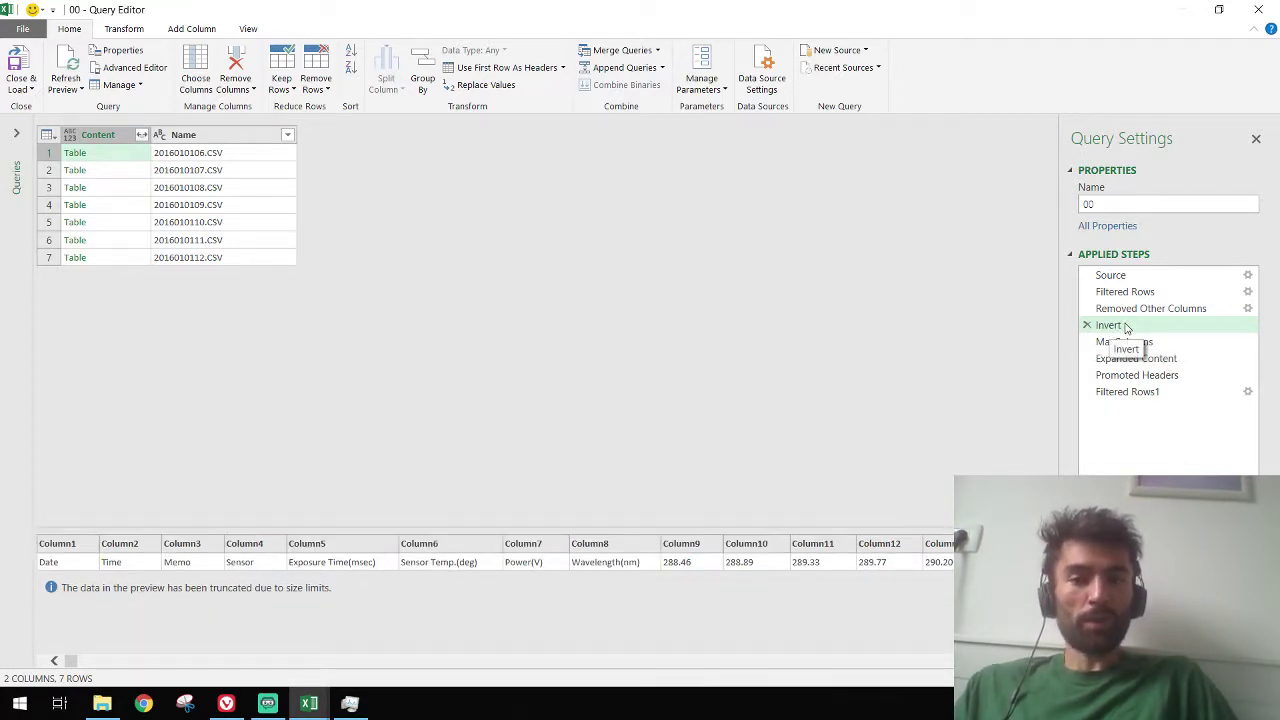
click(1125, 310)
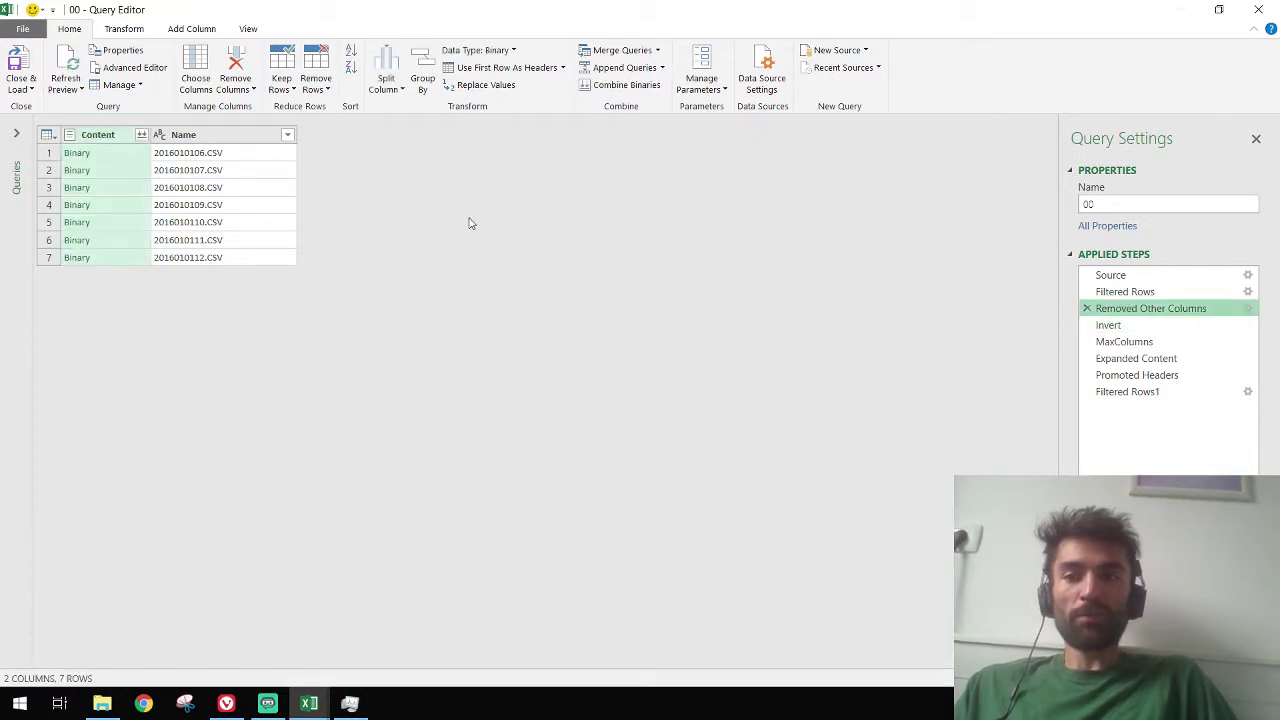
click(103, 160)
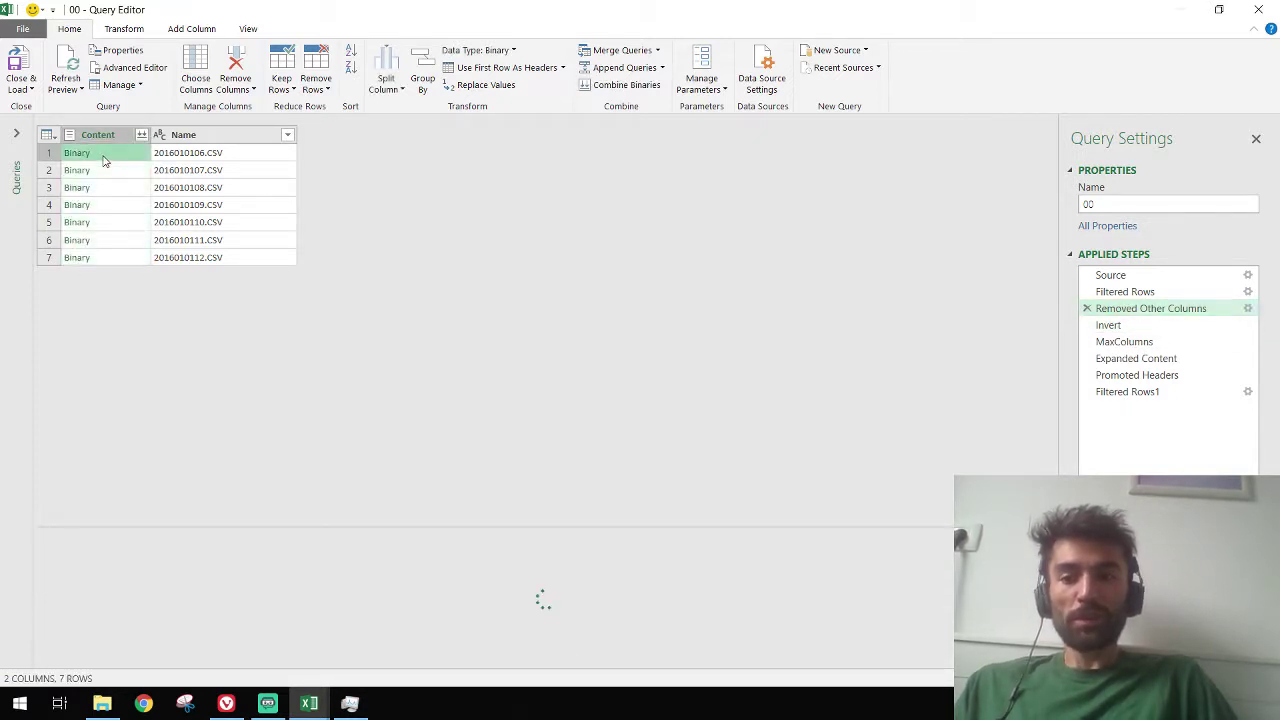
click(1110, 326)
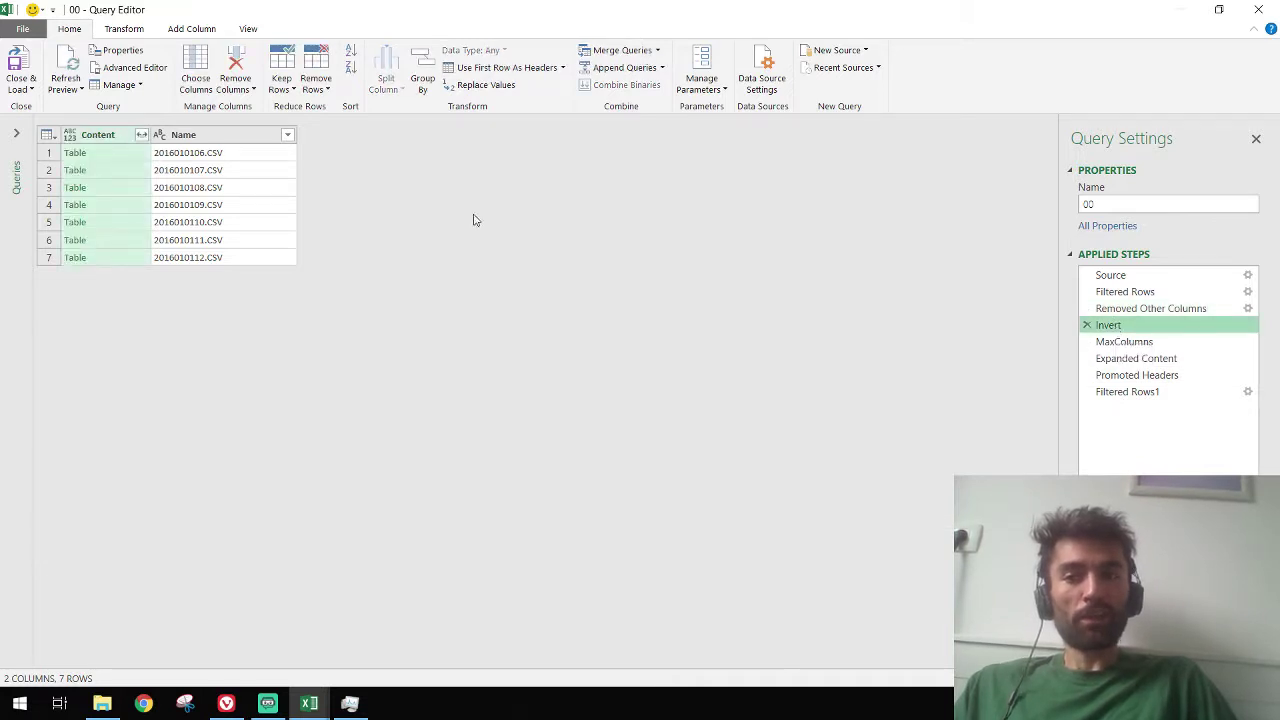
click(127, 160)
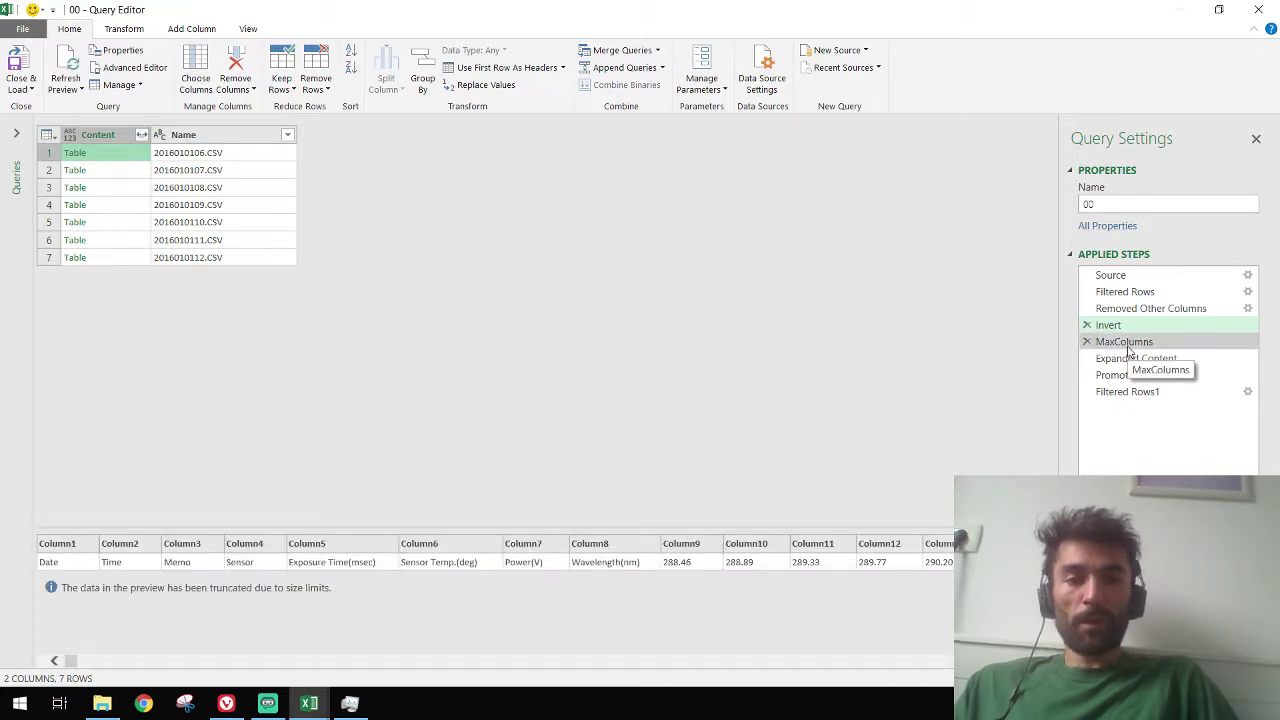
Examine the MaxColumns and Expanded Content steps, looking for repeated header rows between the combined files
click(1127, 343)
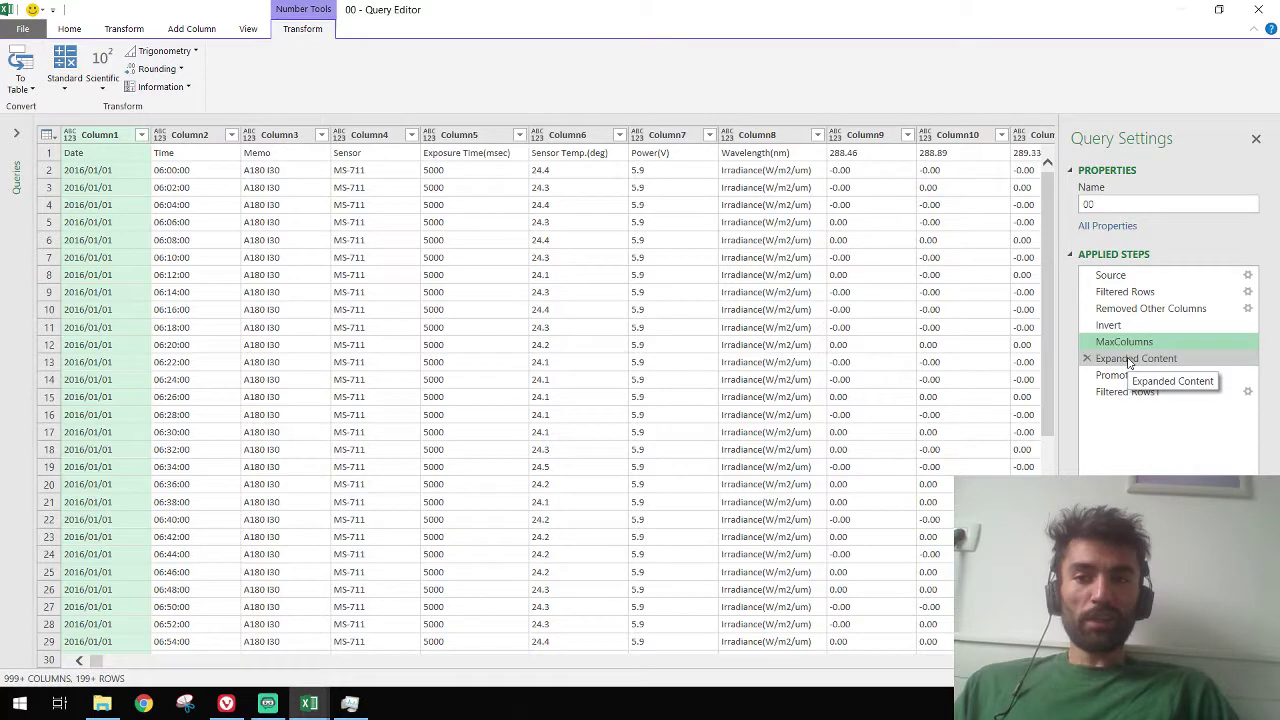
click(1130, 360)
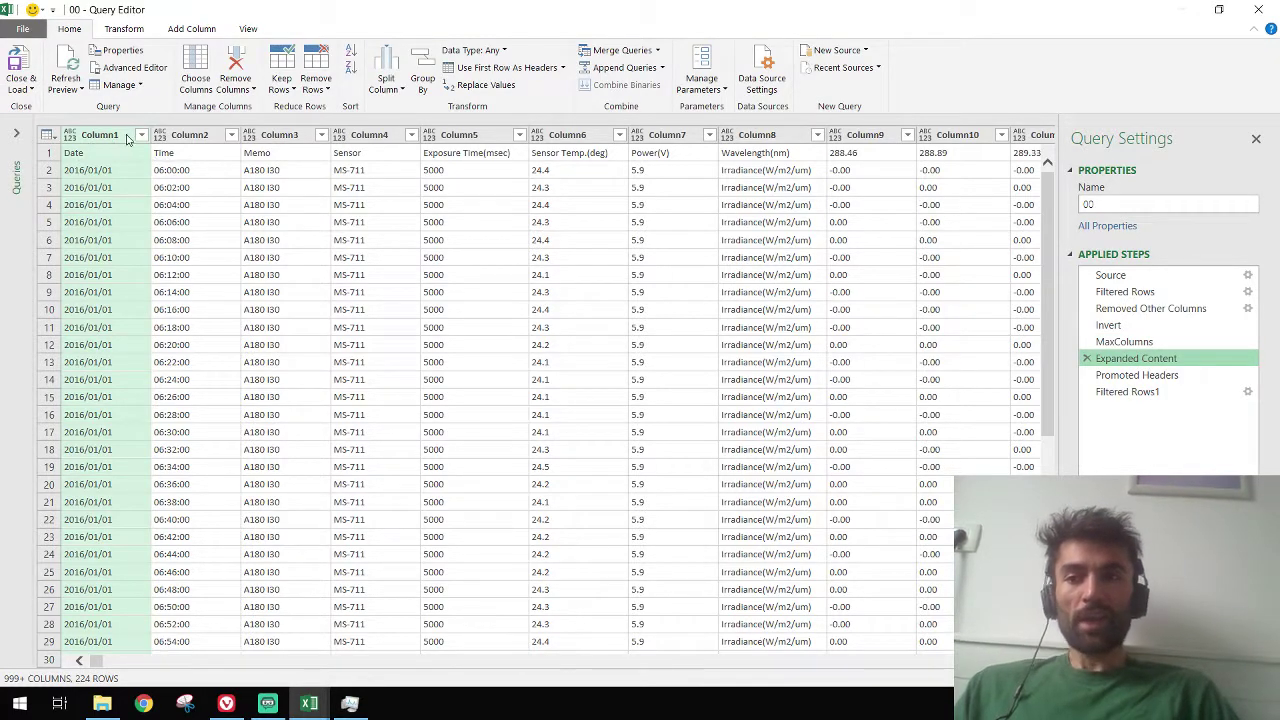
scroll(160, 272, down, 5)
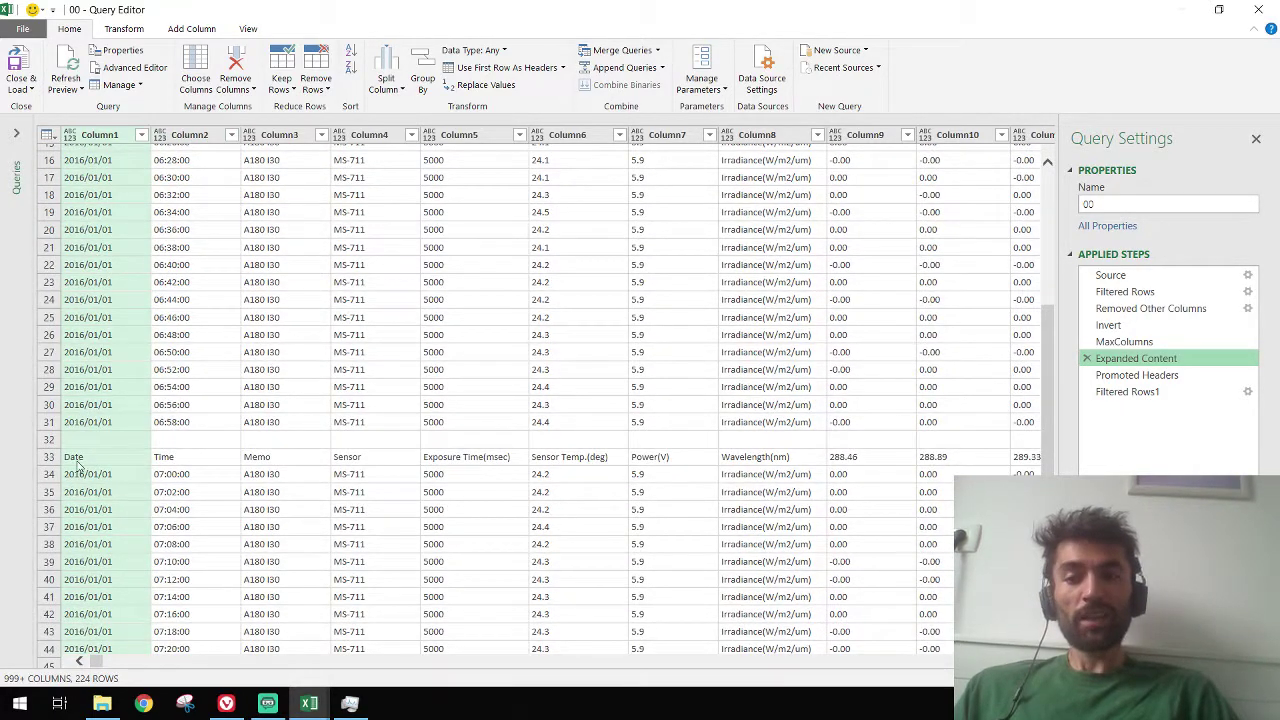
scroll(211, 472, down, 2)
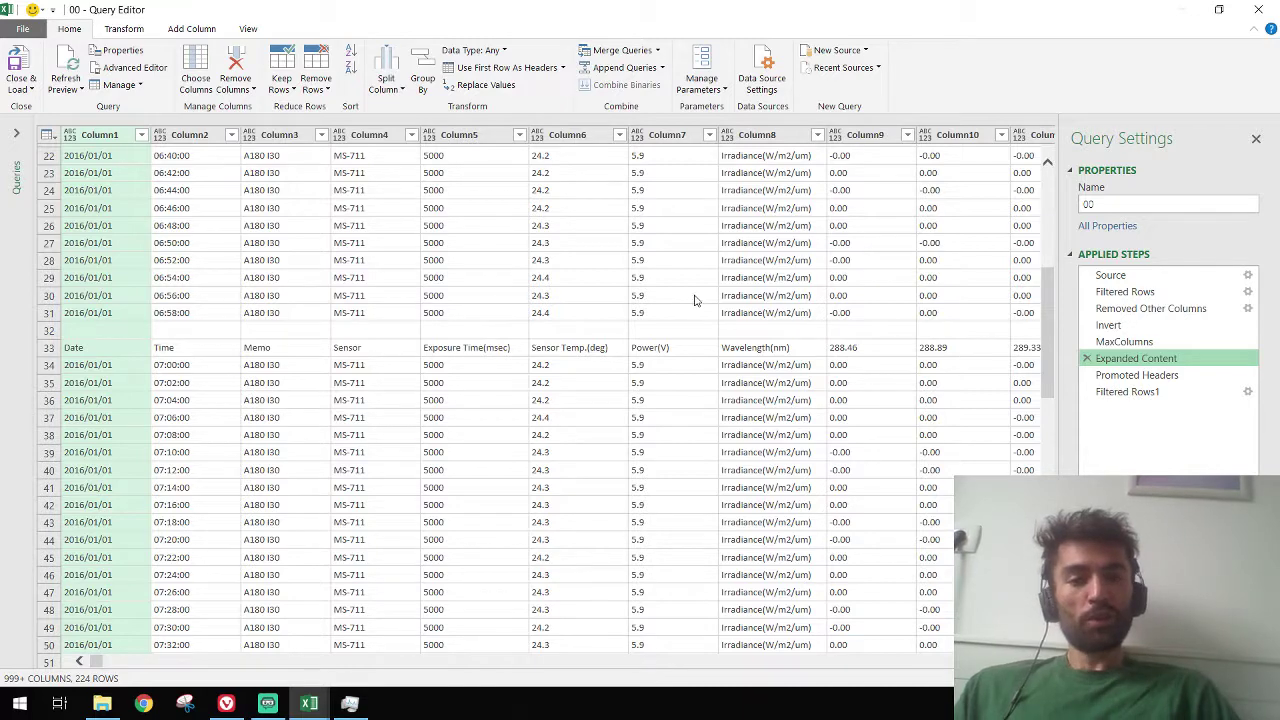
scroll(855, 275, up, 7)
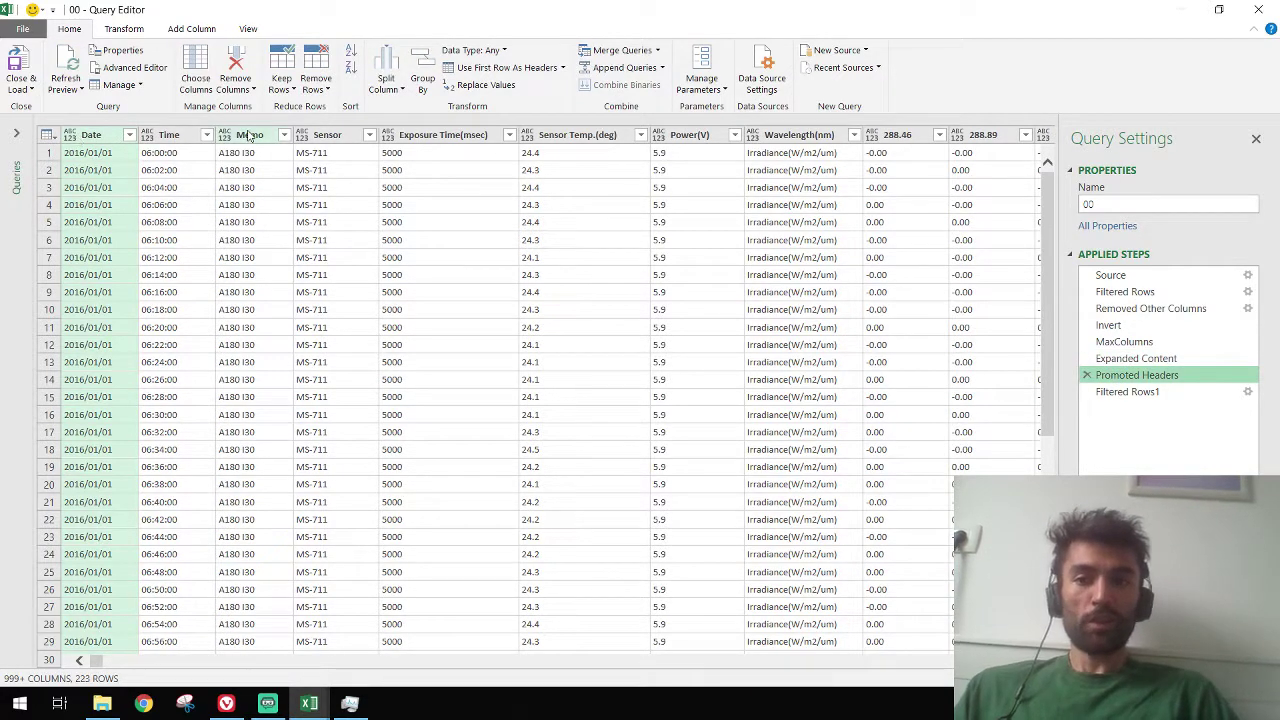
Examine the Promoted Headers and Filtered Rows1 steps, and check which values the Date column's filter excludes
scroll(462, 418, down, 6)
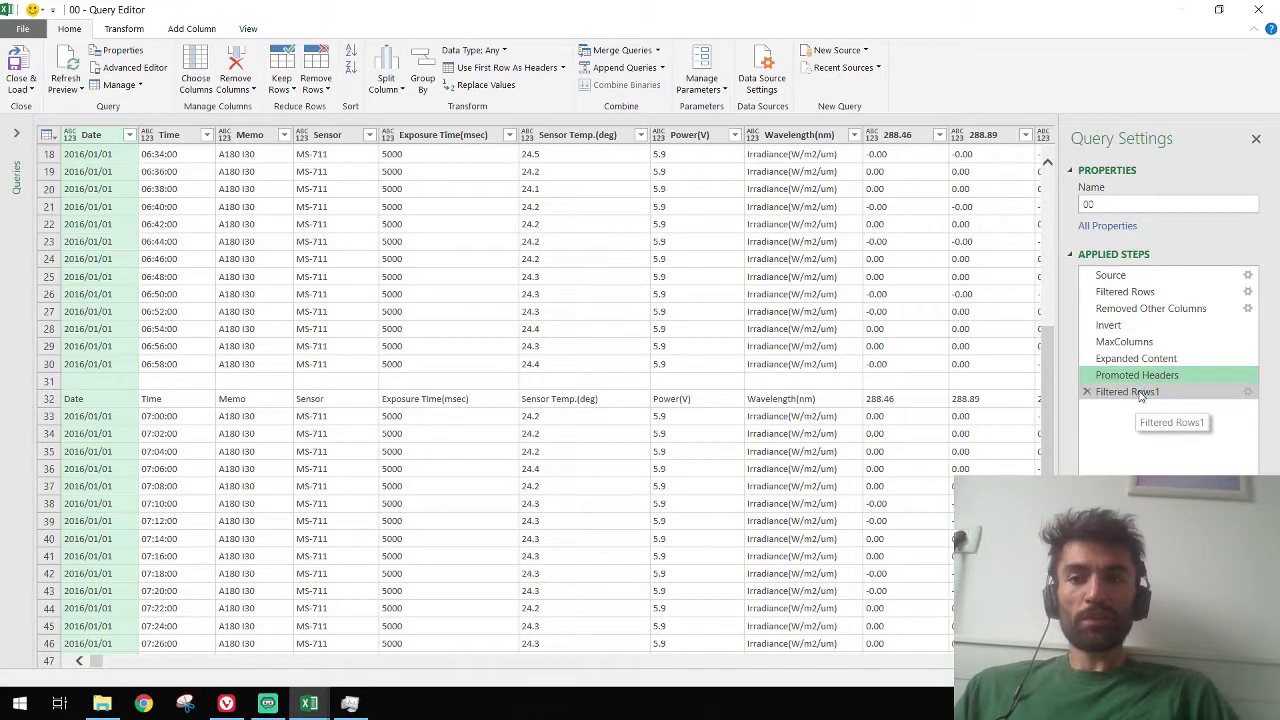
scroll(698, 290, up, 6)
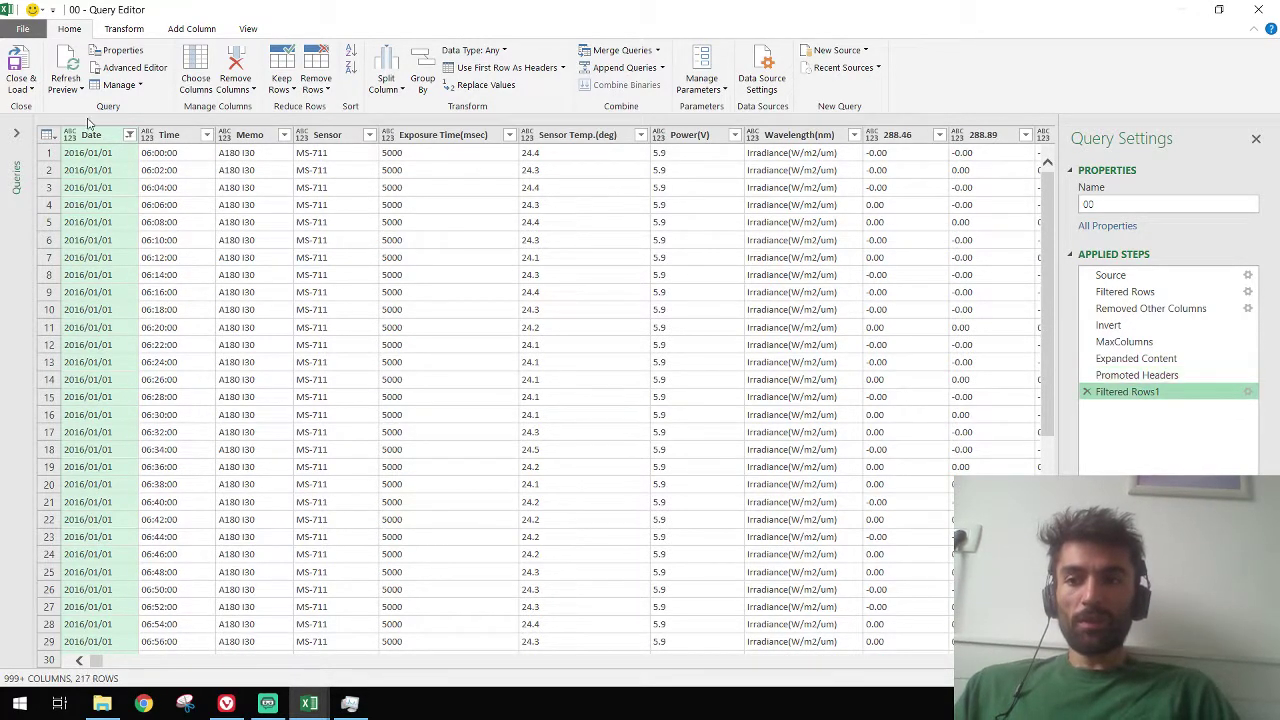
click(129, 136)
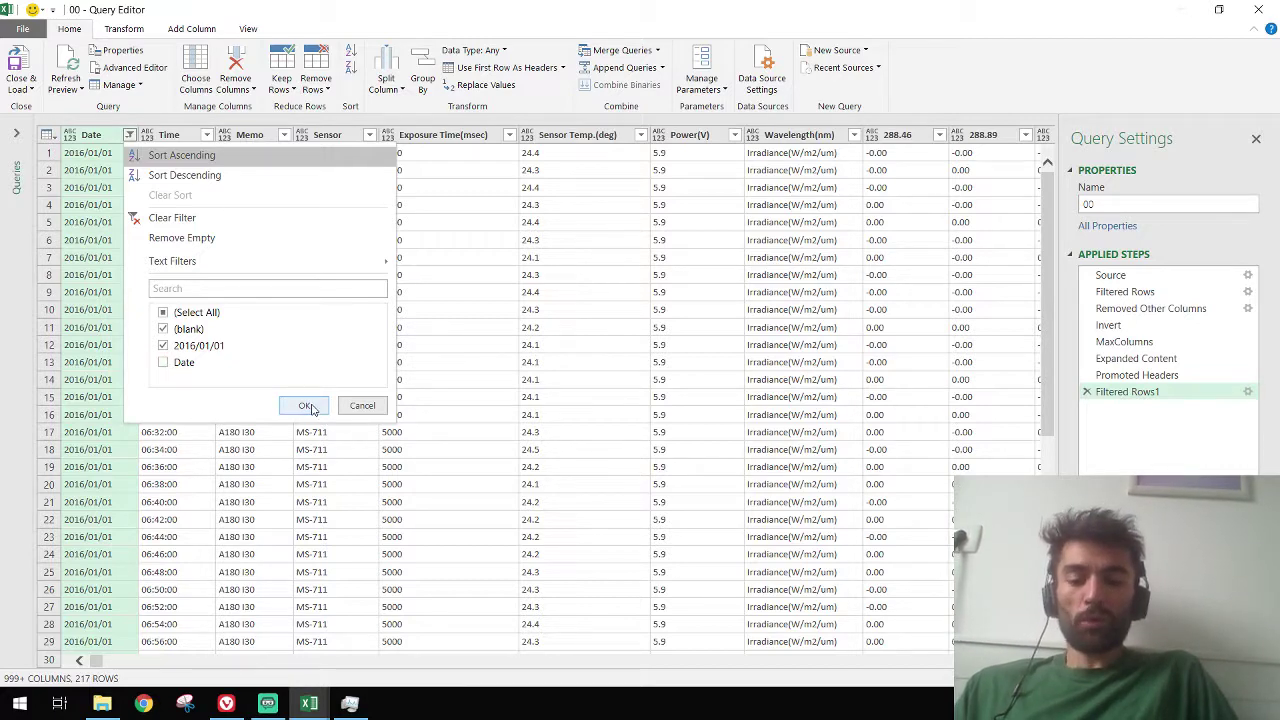
click(306, 406)
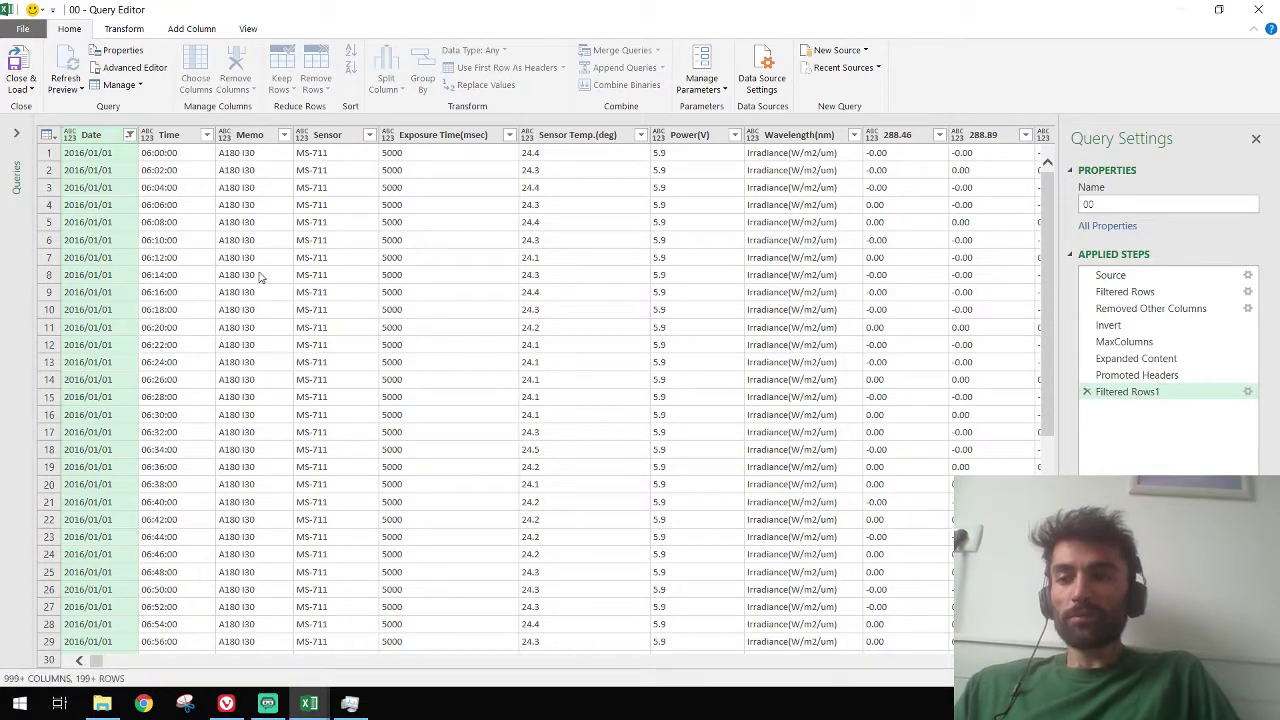
Check the combined rows for blank lines and remove the rows with empty values in the Date column
scroll(238, 278, down, 7)
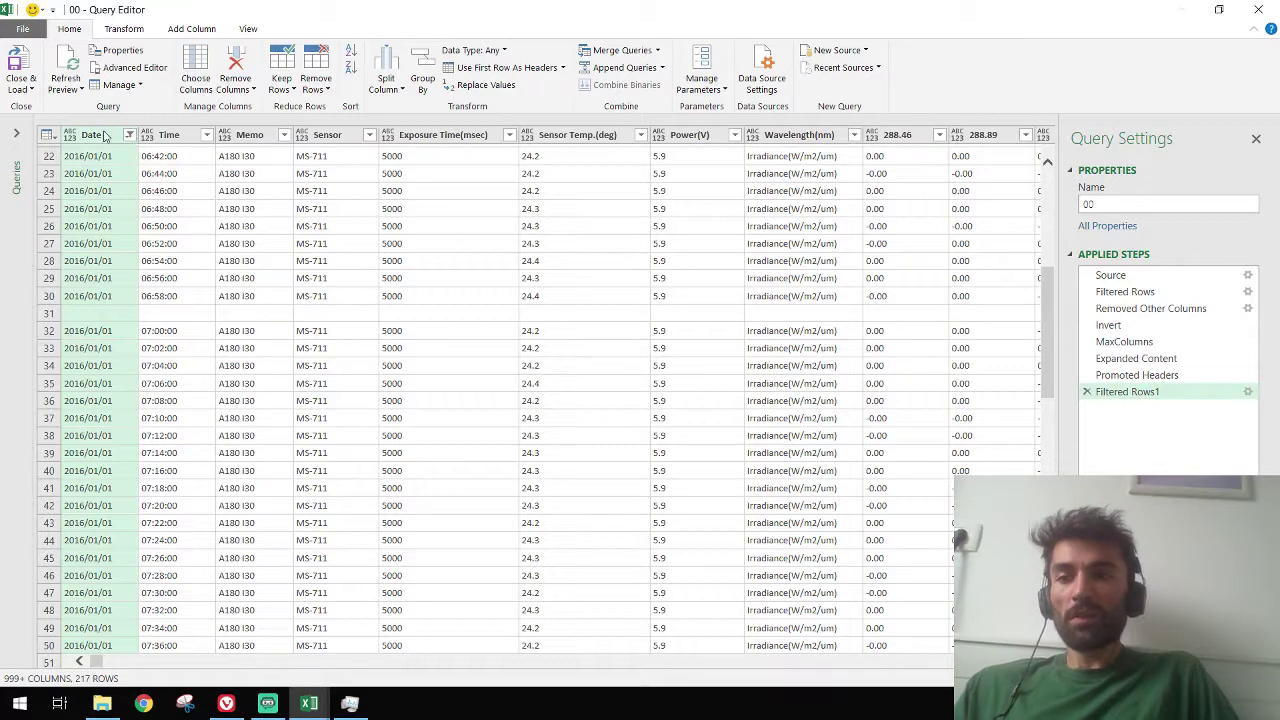
right_click(105, 136)
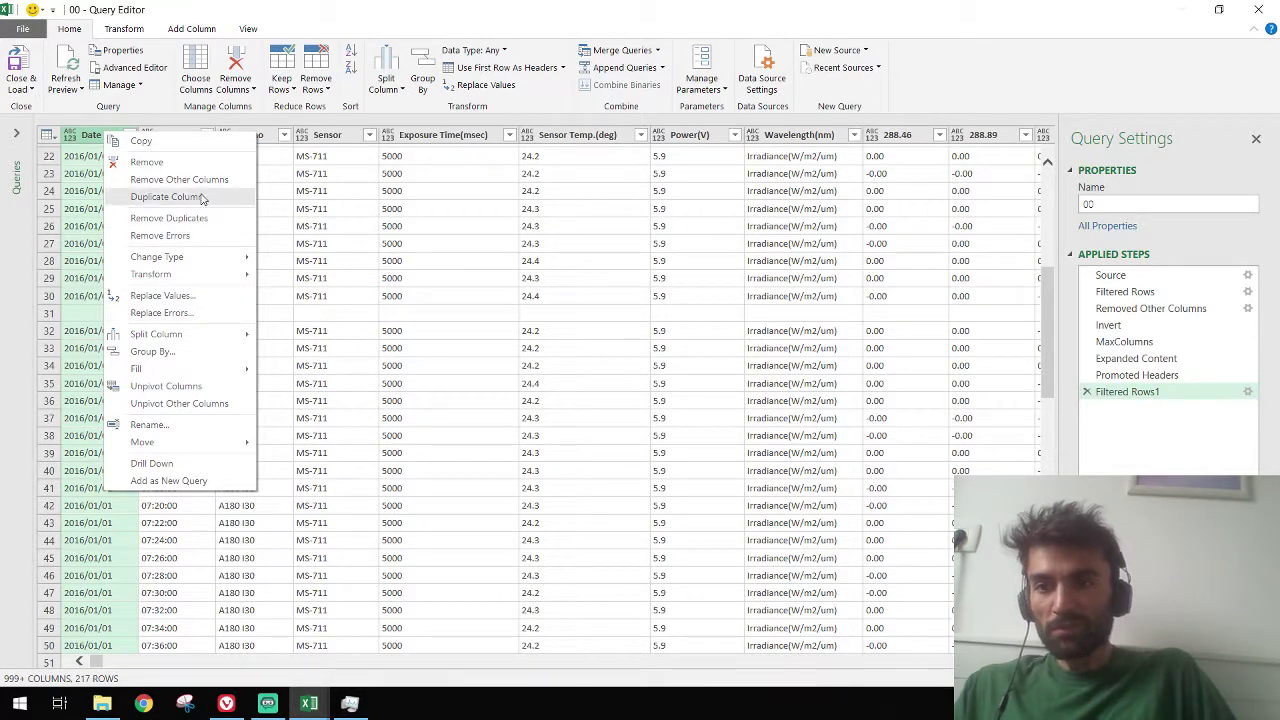
click(152, 122)
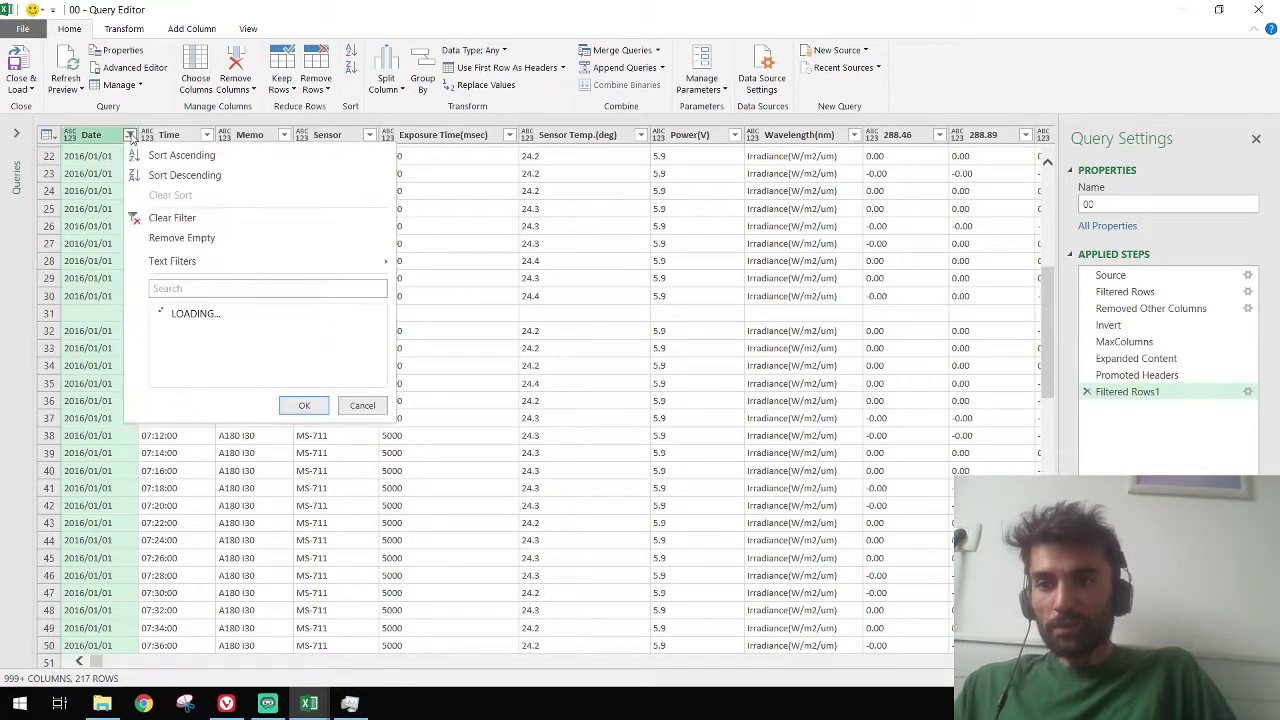
click(129, 134)
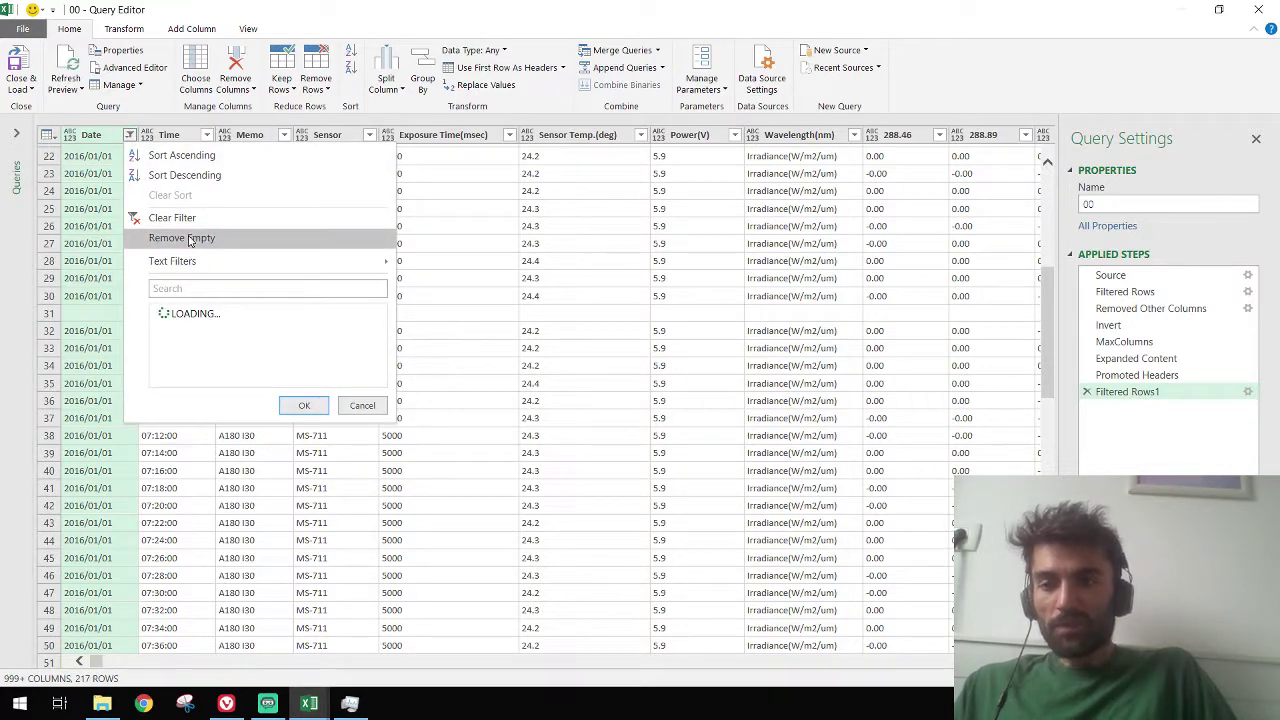
click(190, 240)
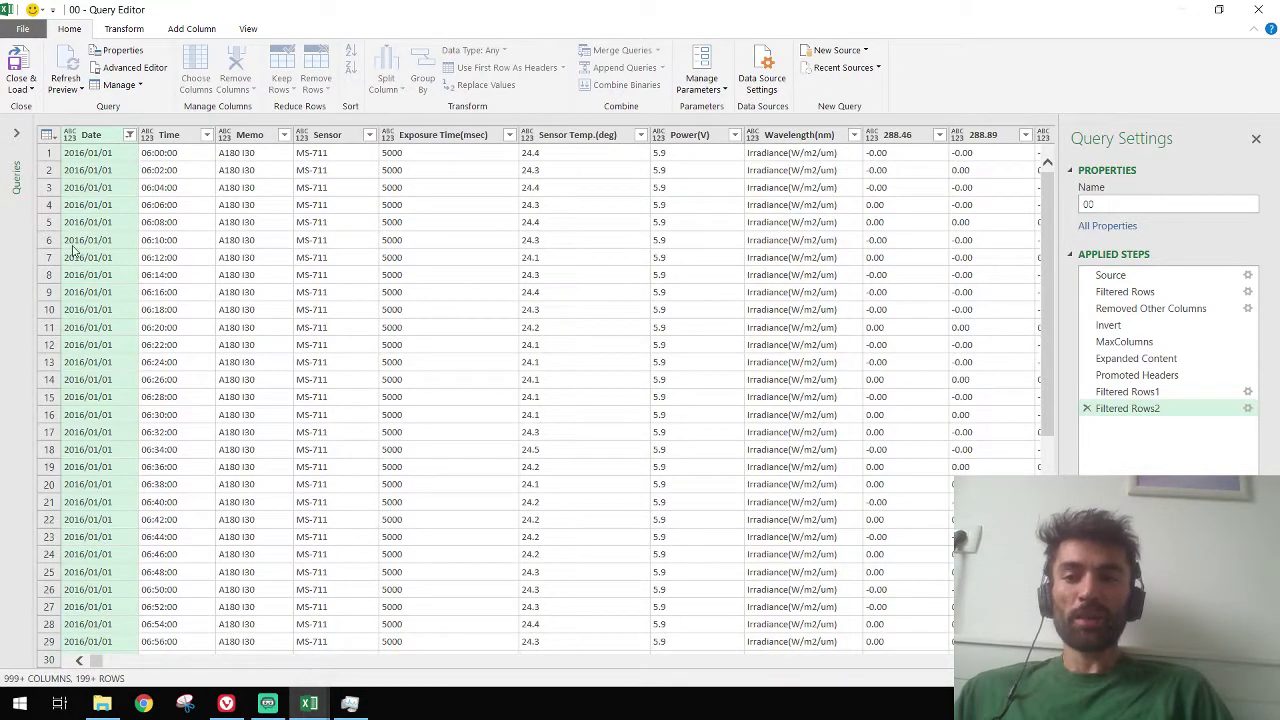
Close the query and load it as a connection only, with its data added to the Data Model
click(26, 94)
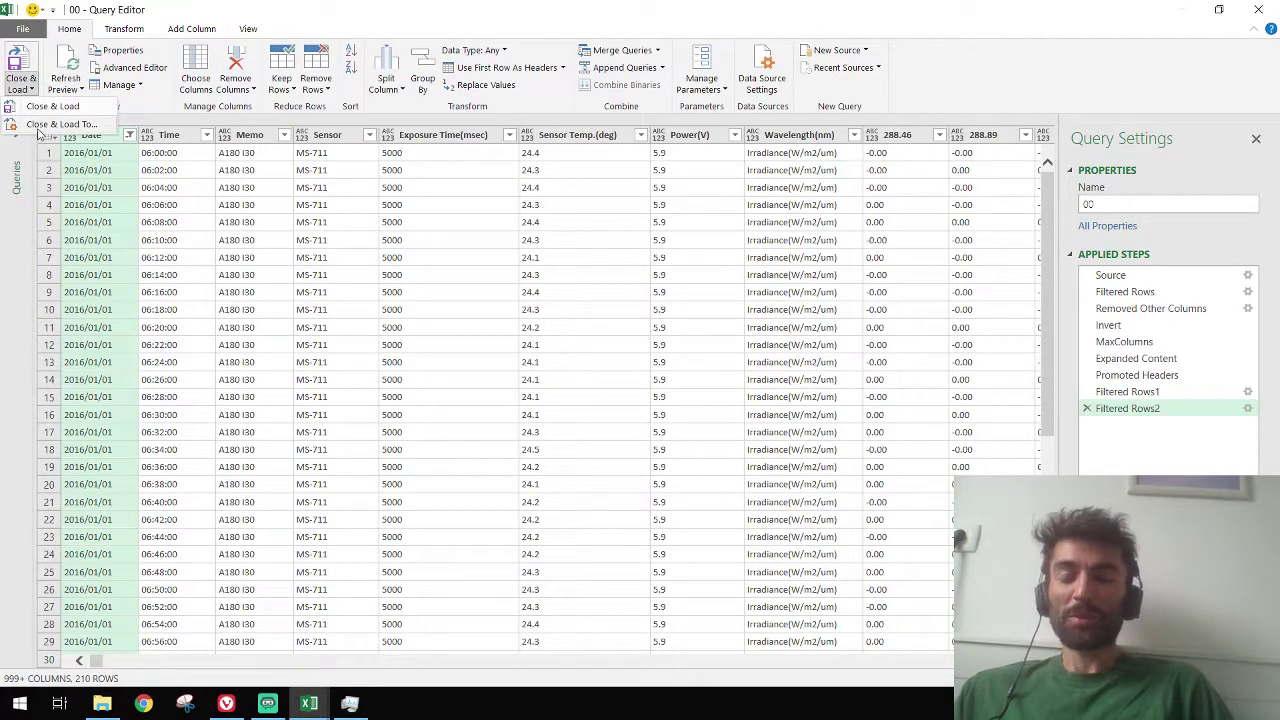
click(42, 125)
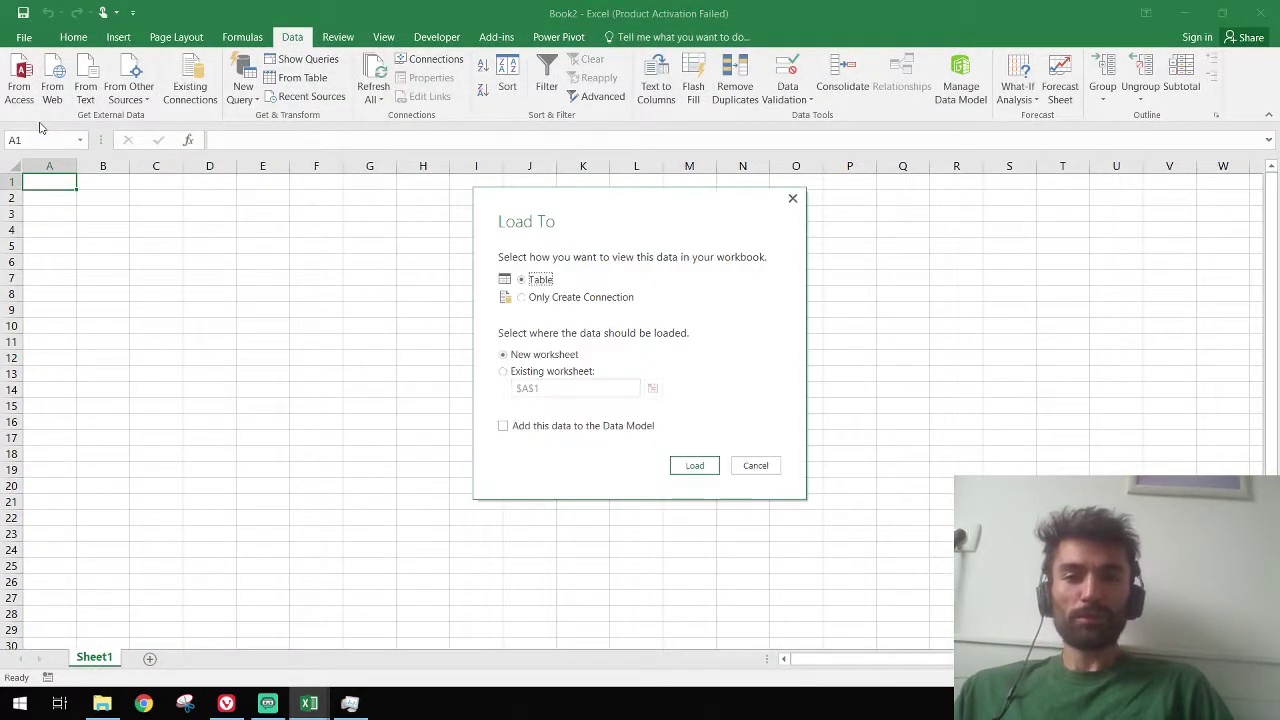
click(557, 300)
click(543, 425)
click(692, 463)
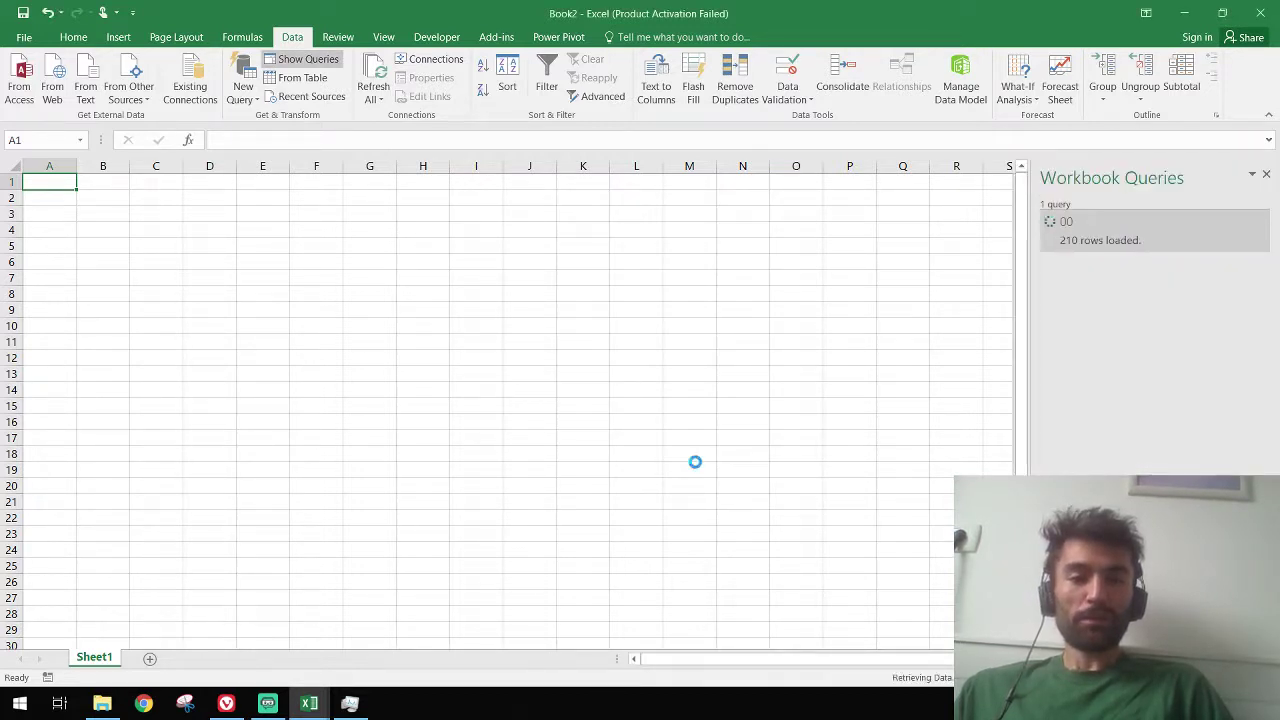
click(267, 703)
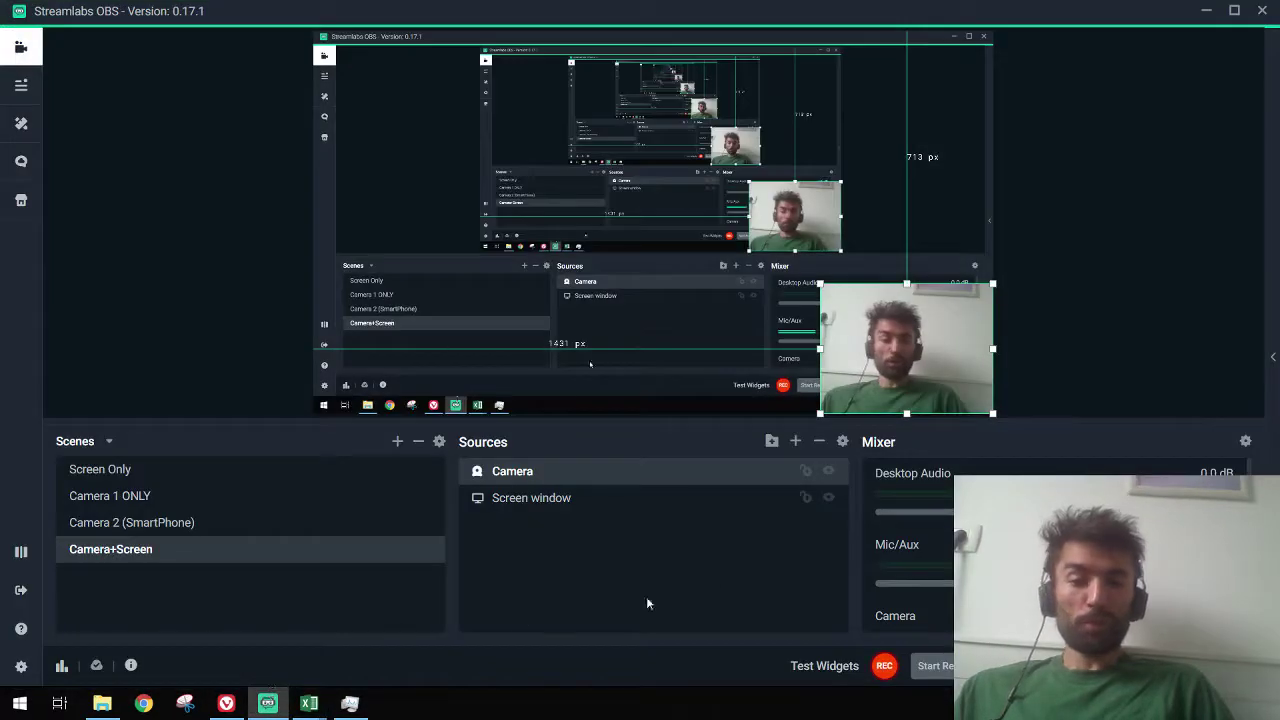